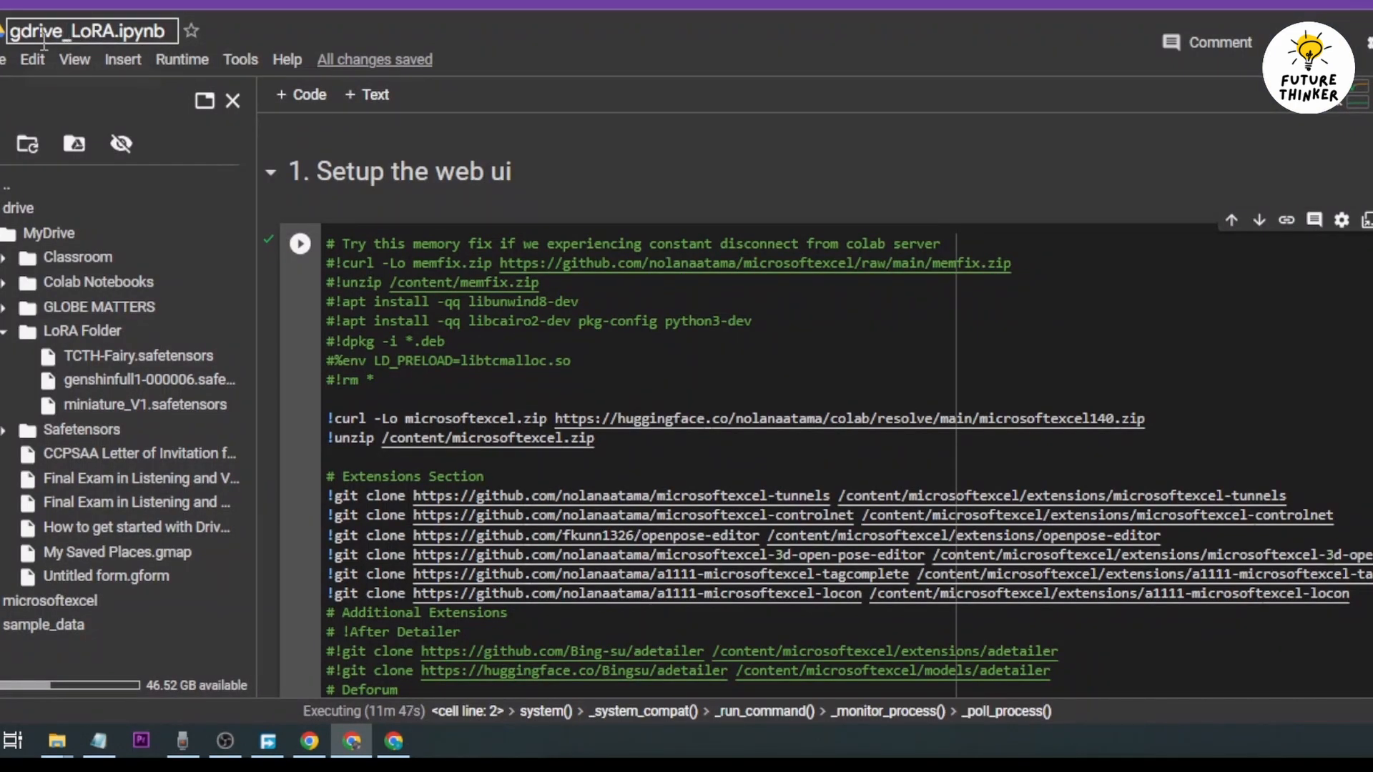
- Examine the notebook's RevAnimated.safetensors download line in the model setup section, checking its link against the model's Civitai page
scroll(706, 503, down, 1)
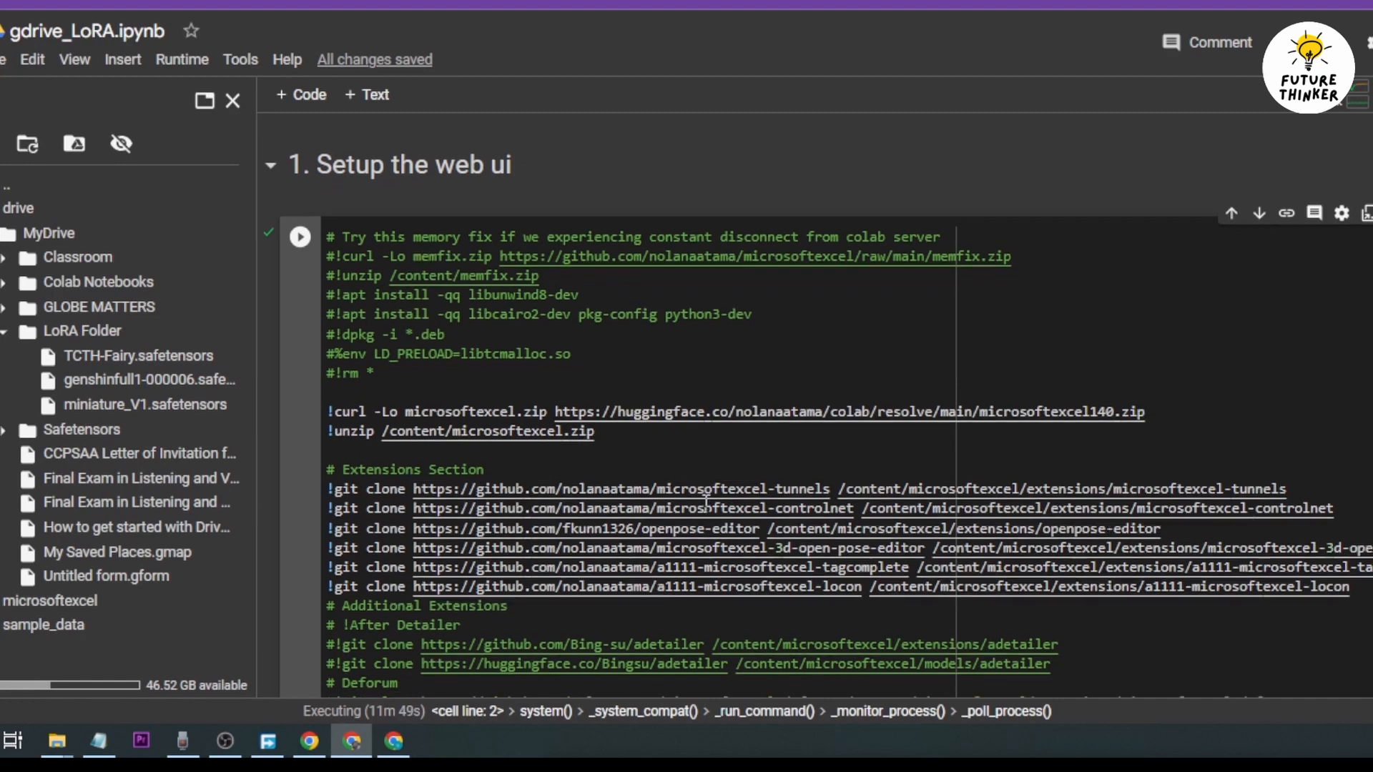
scroll(706, 503, down, 10)
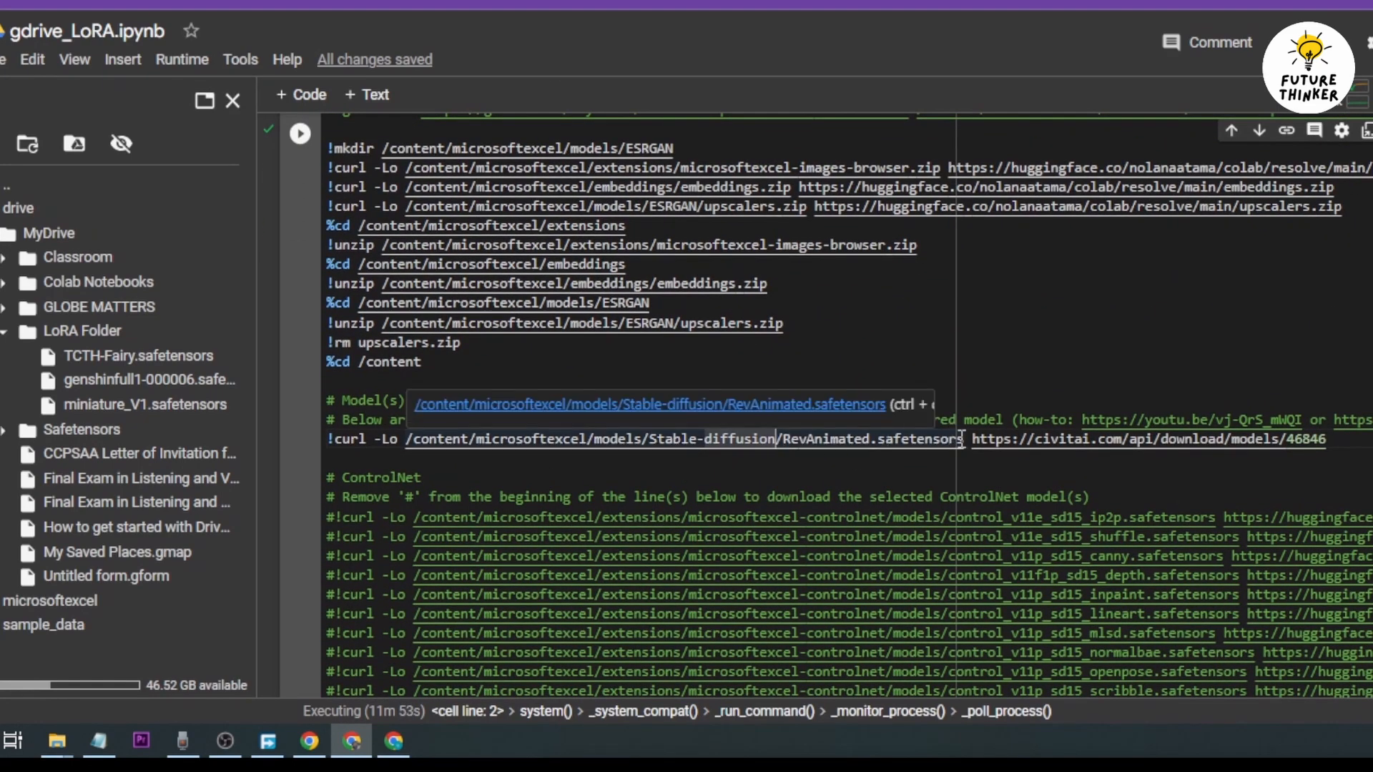
drag(974, 439, 1327, 442)
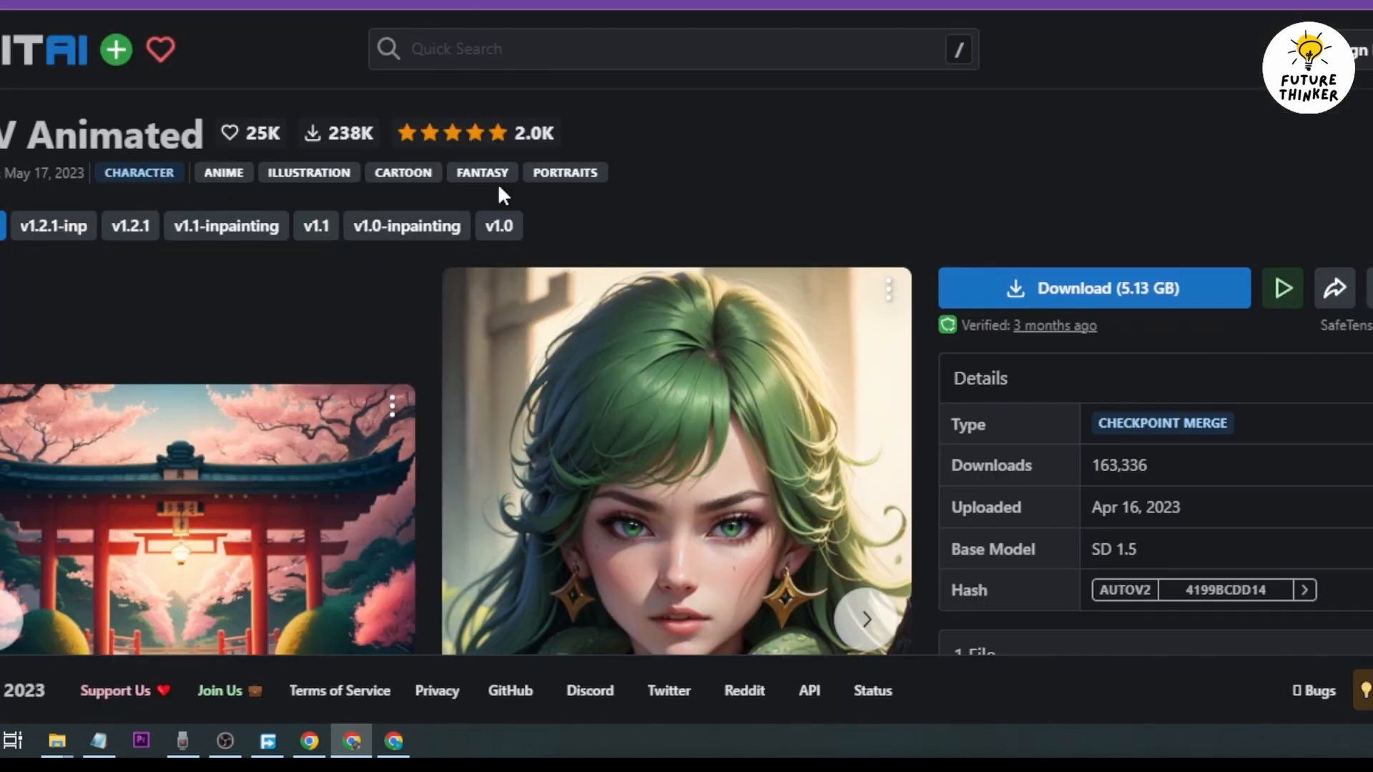
right_click(1095, 297)
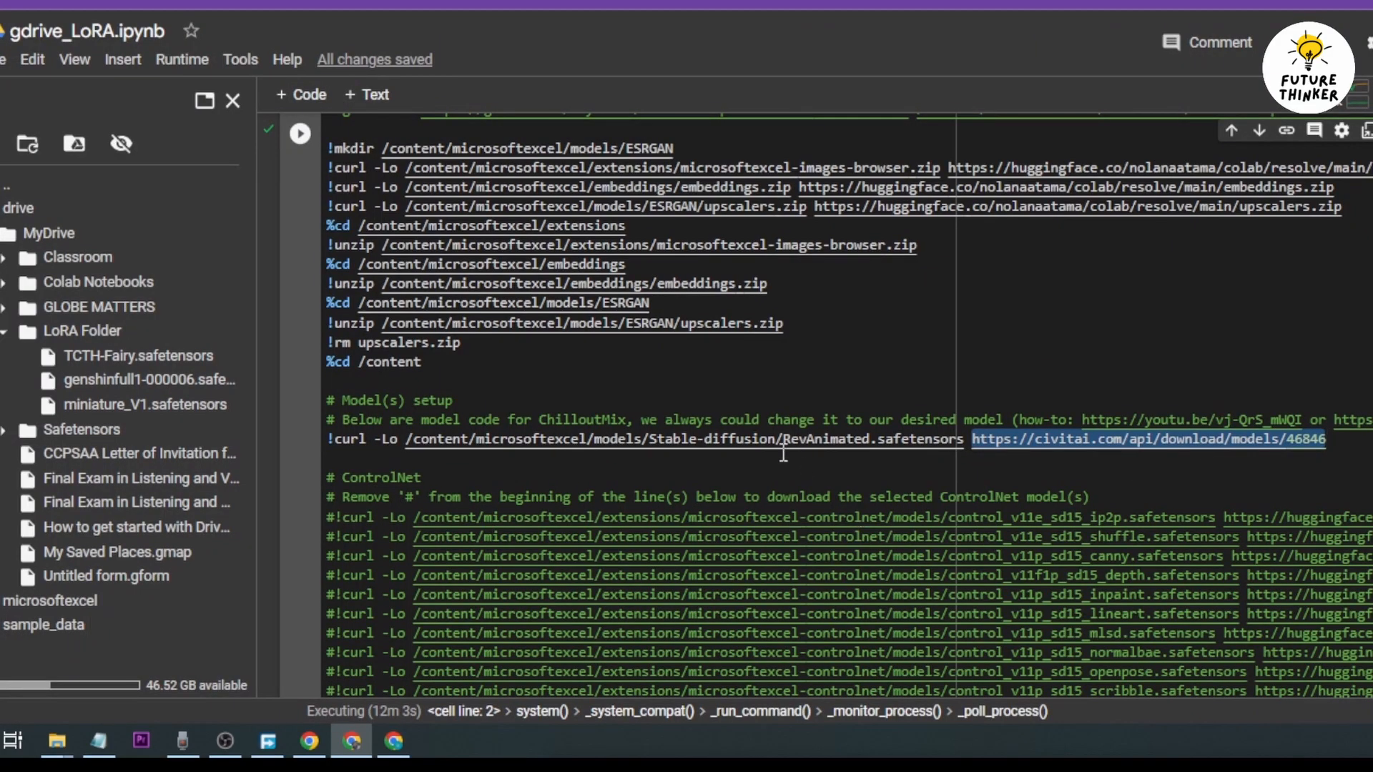
click(588, 452)
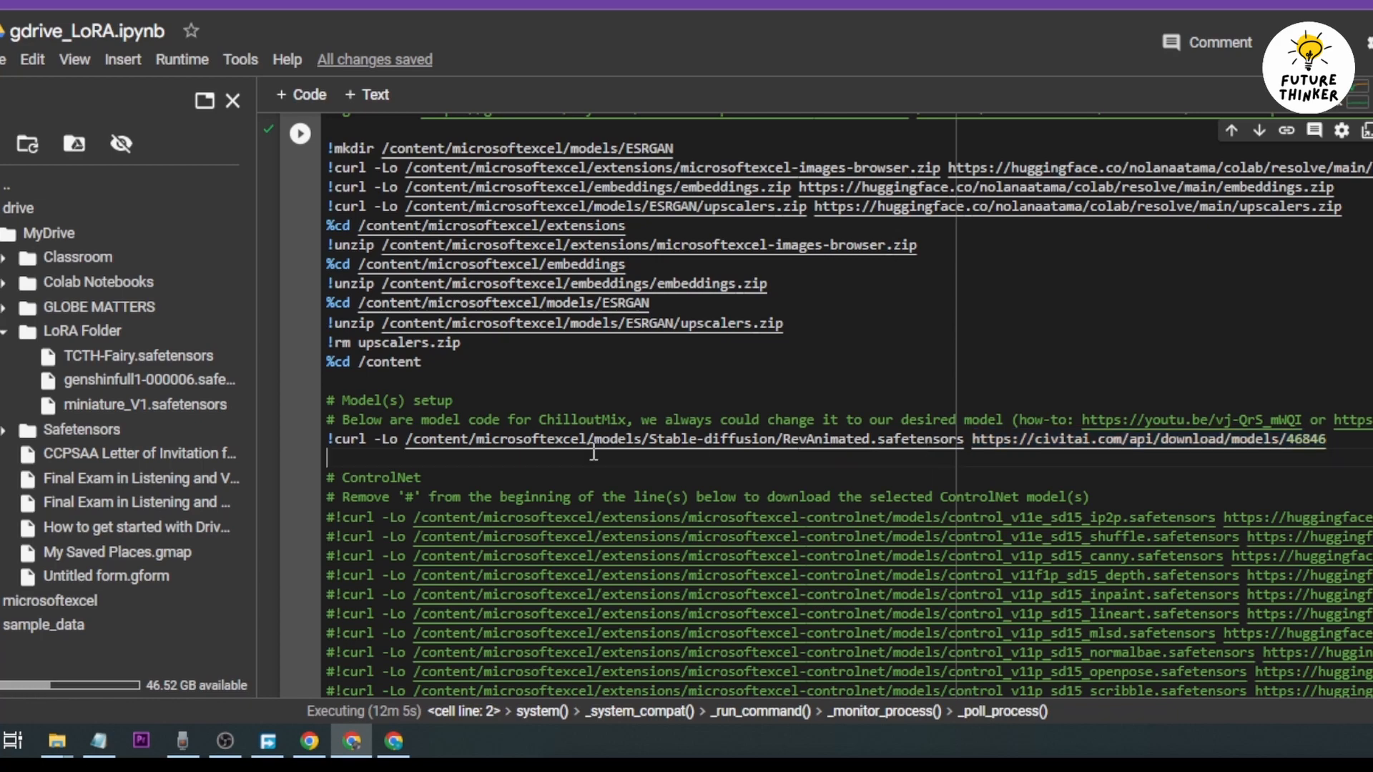
scroll(586, 452, up, 8)
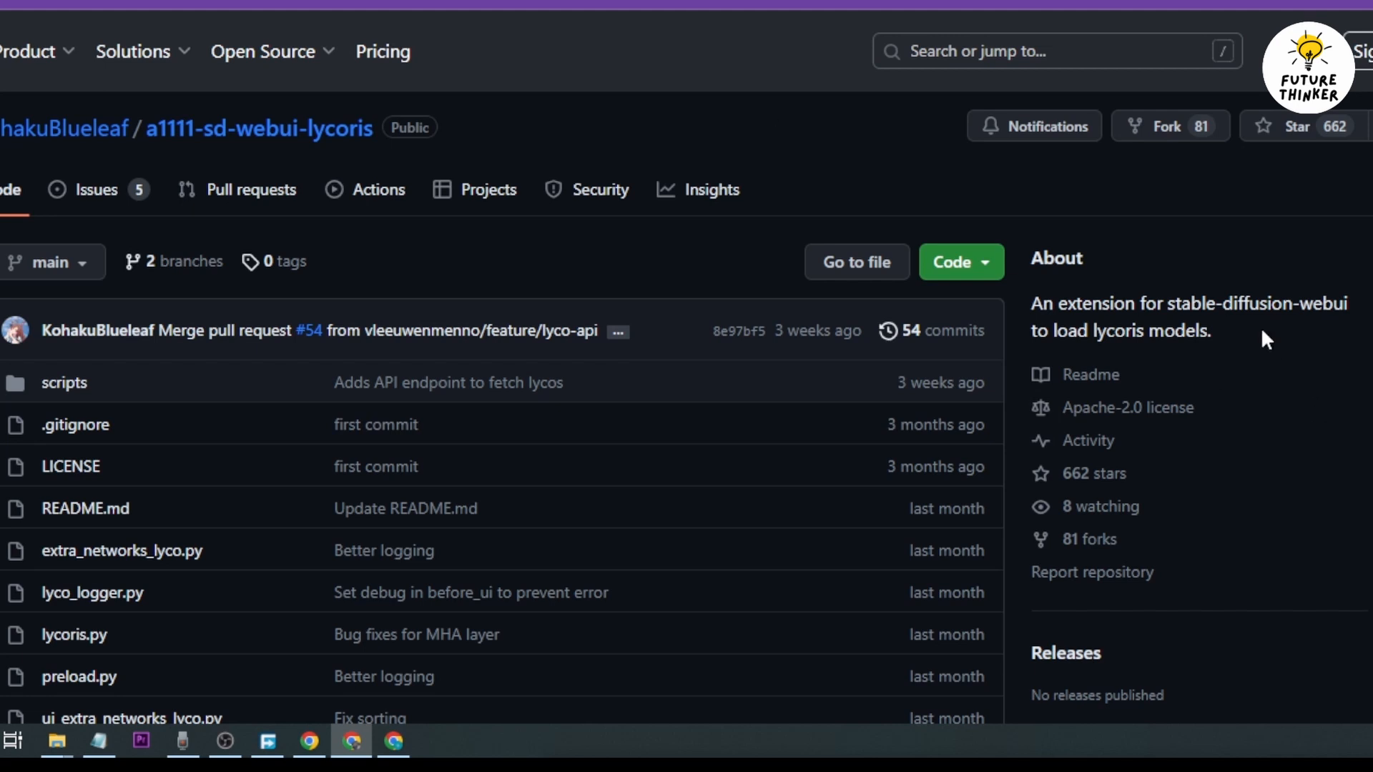
drag(1260, 328, 1093, 319)
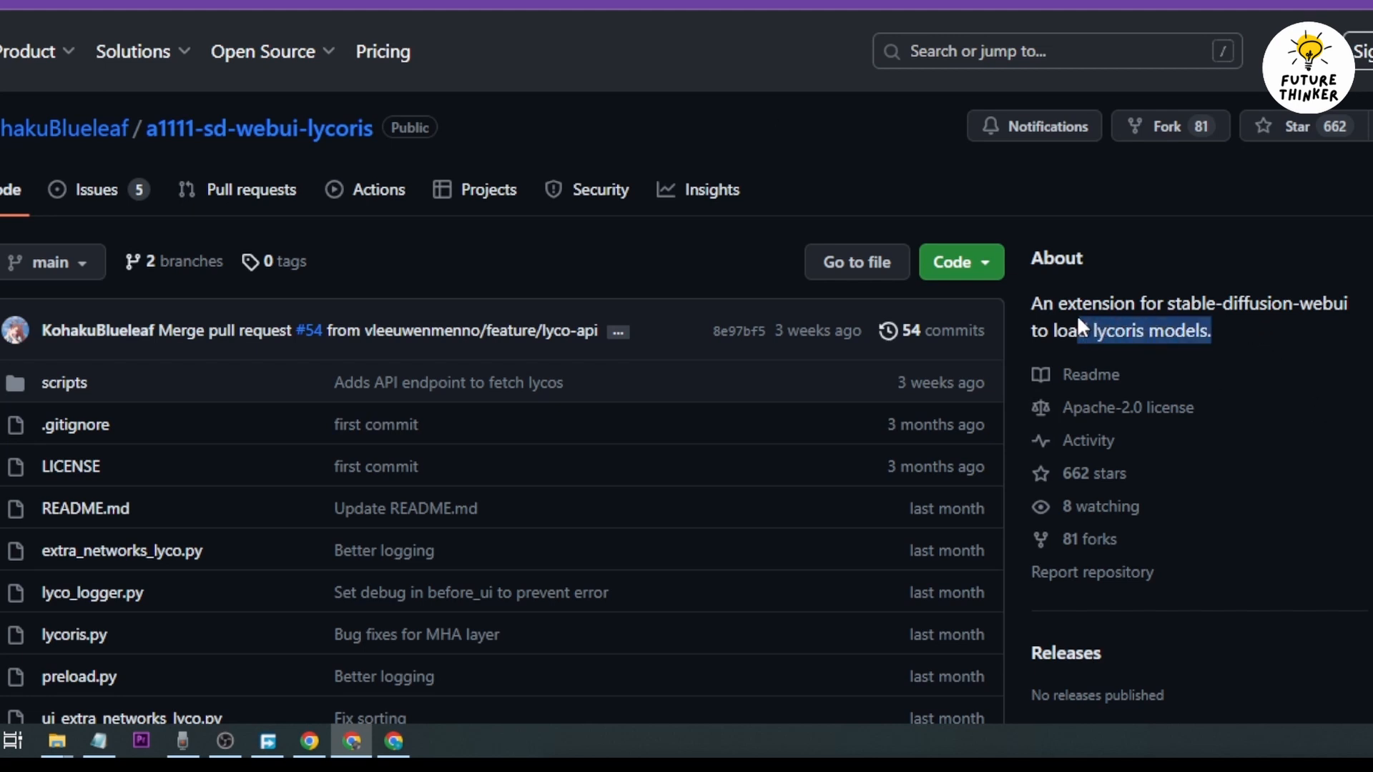
click(1077, 315)
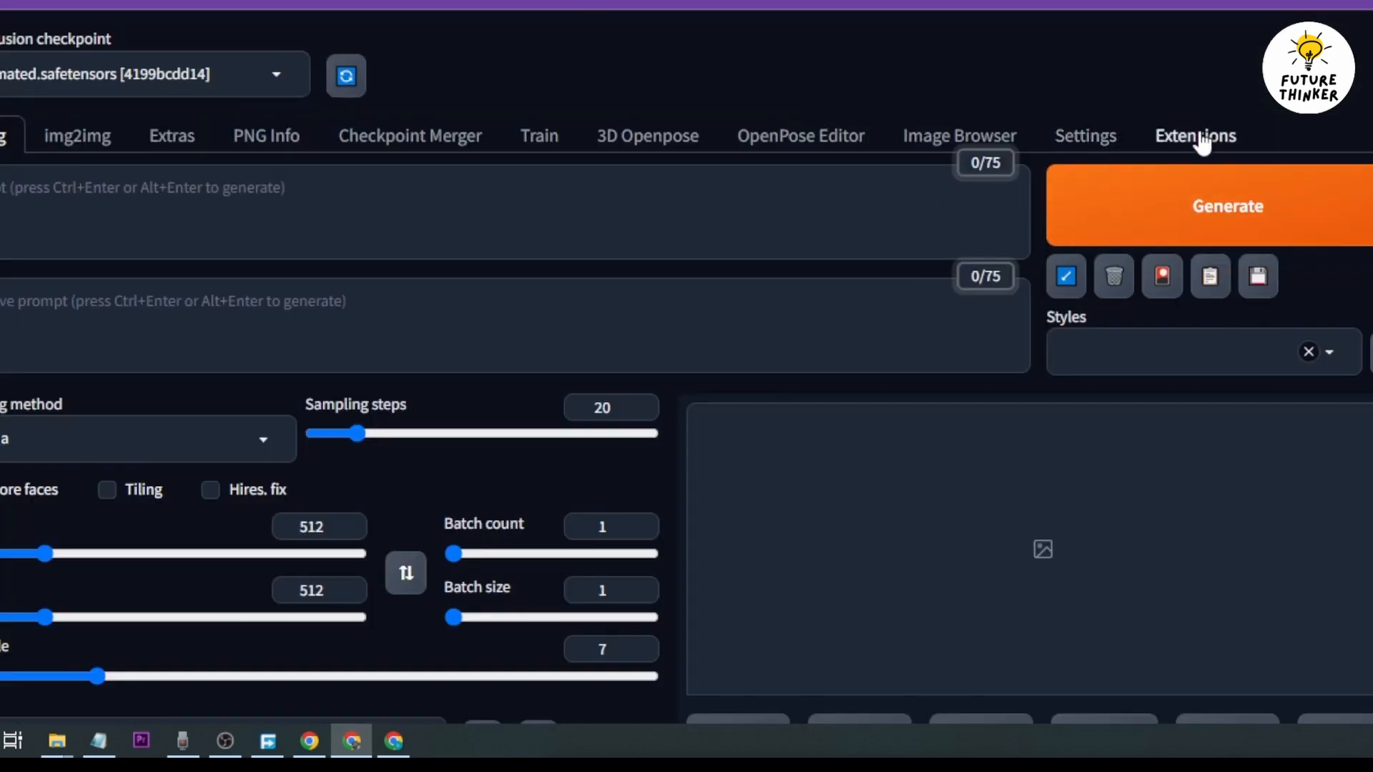
click(1195, 137)
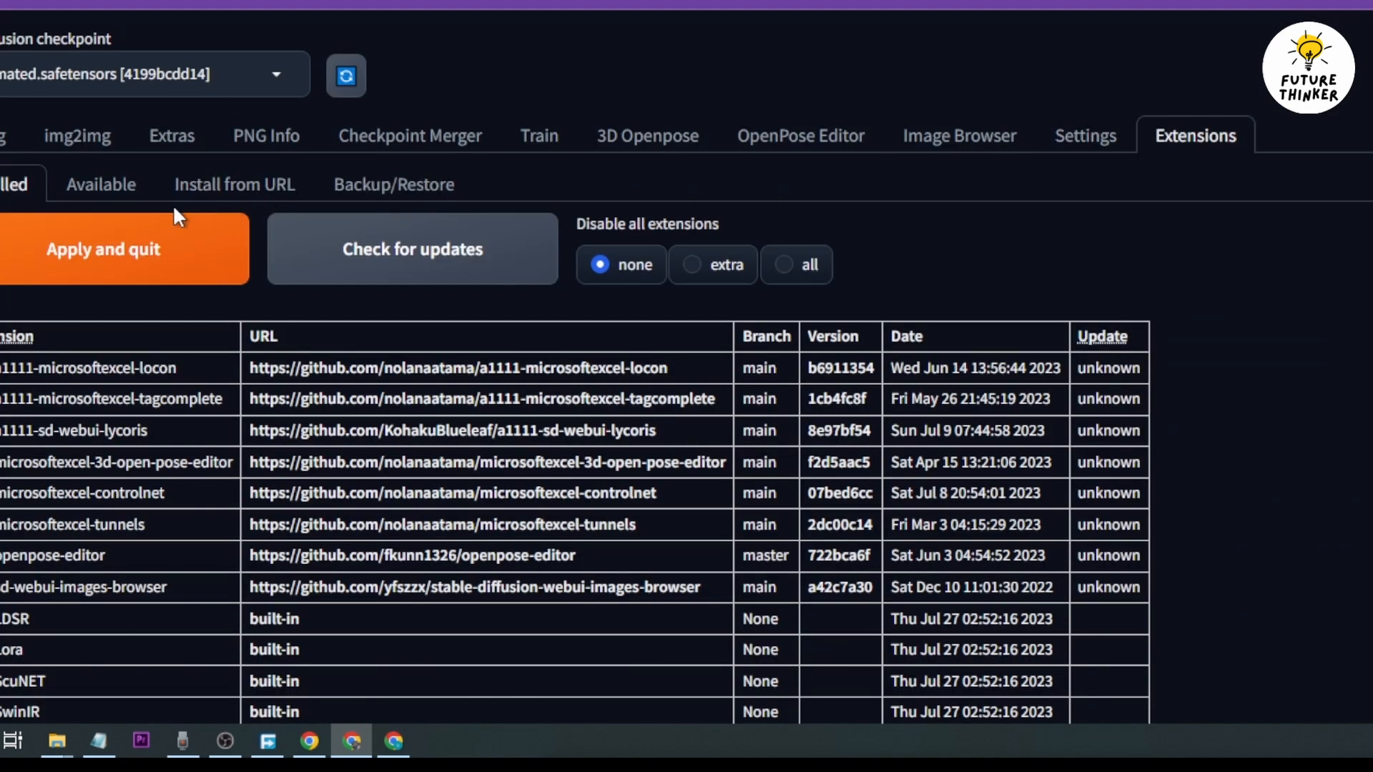
click(120, 188)
click(208, 188)
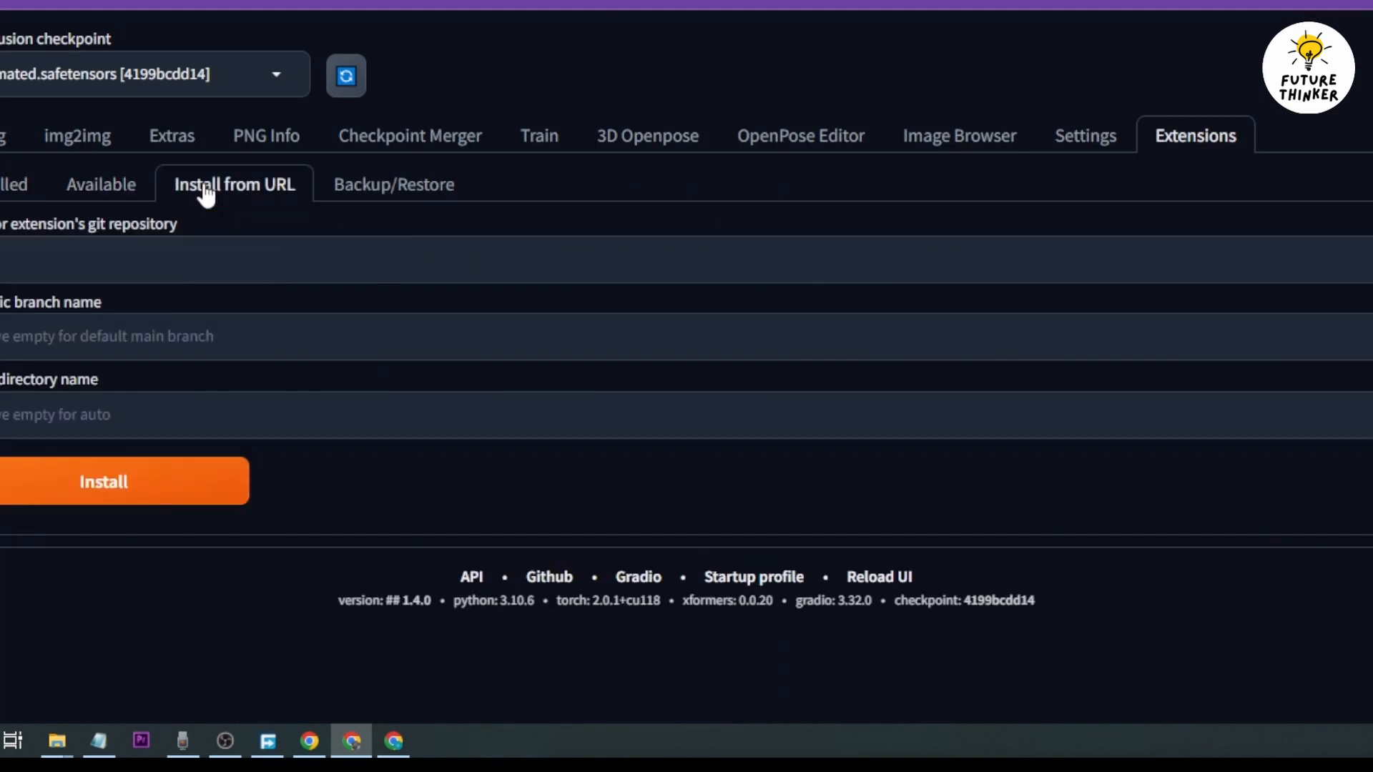
click(84, 268)
text(https://github.com/KohakuBlueleaf/a1111-sd-webui-lycoris)
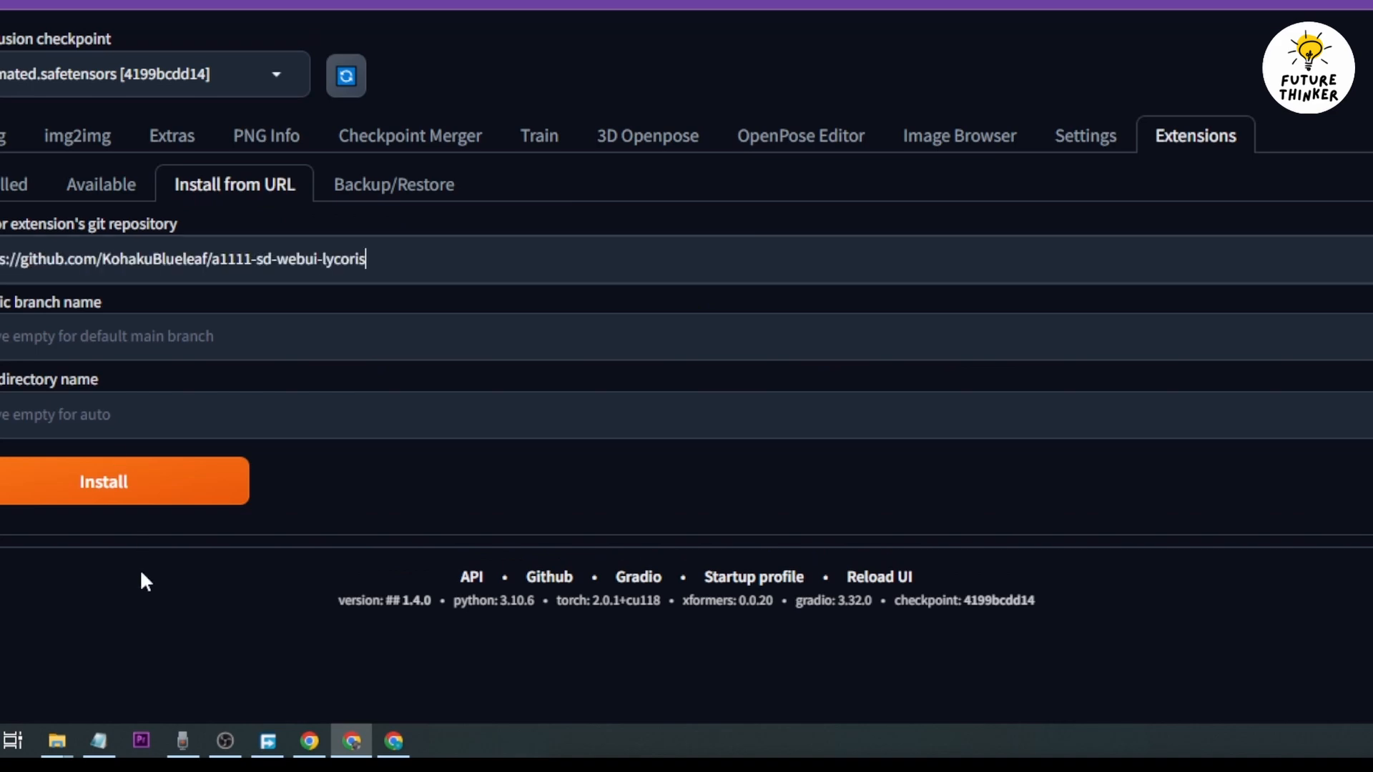
click(32, 192)
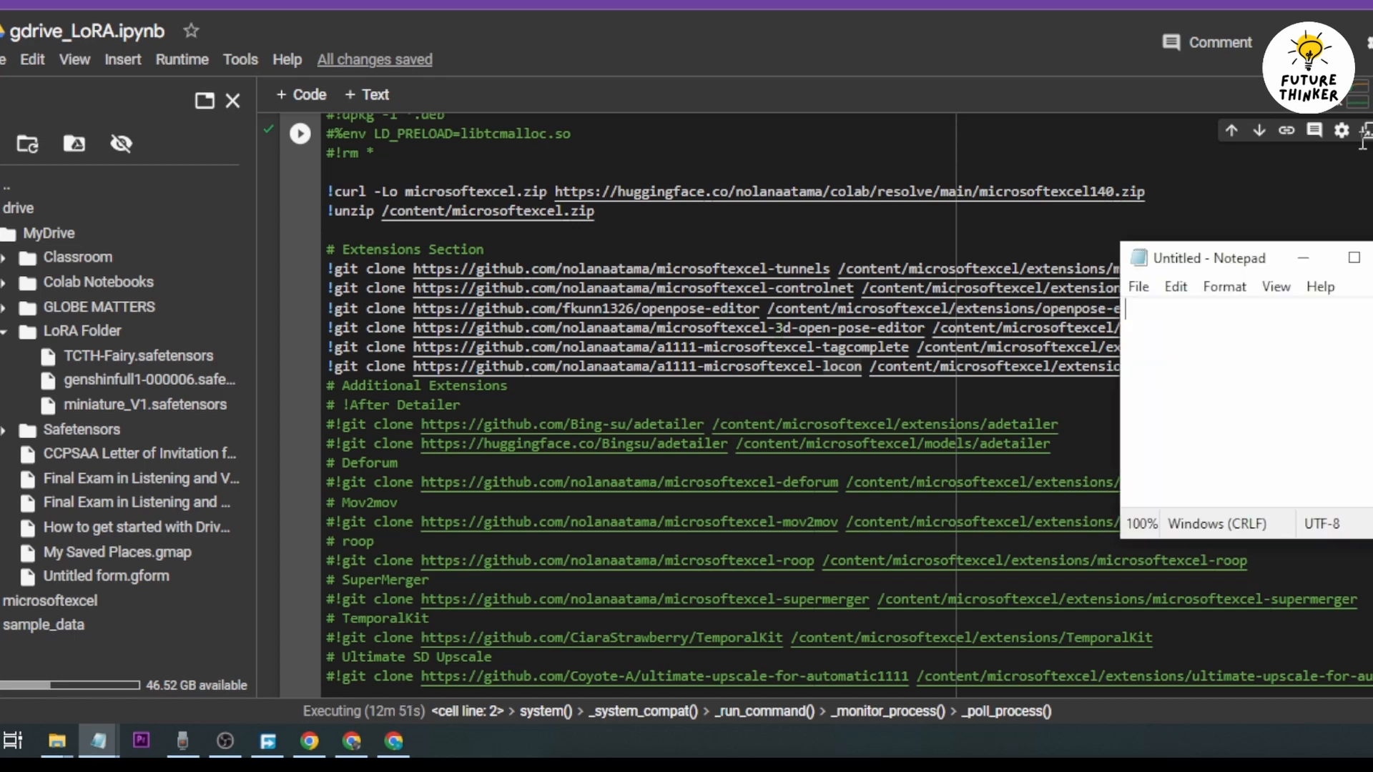
drag(1217, 268, 599, 434)
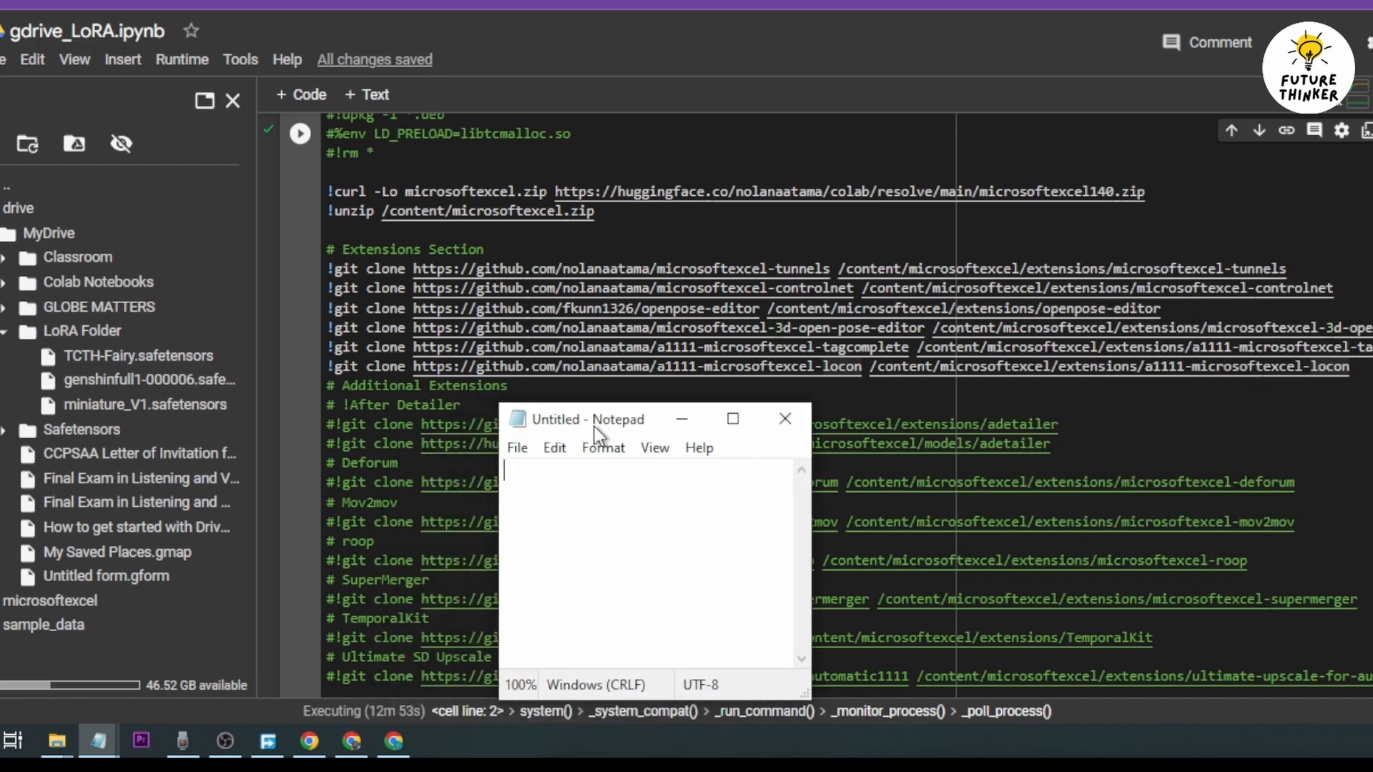
text(!git clone)
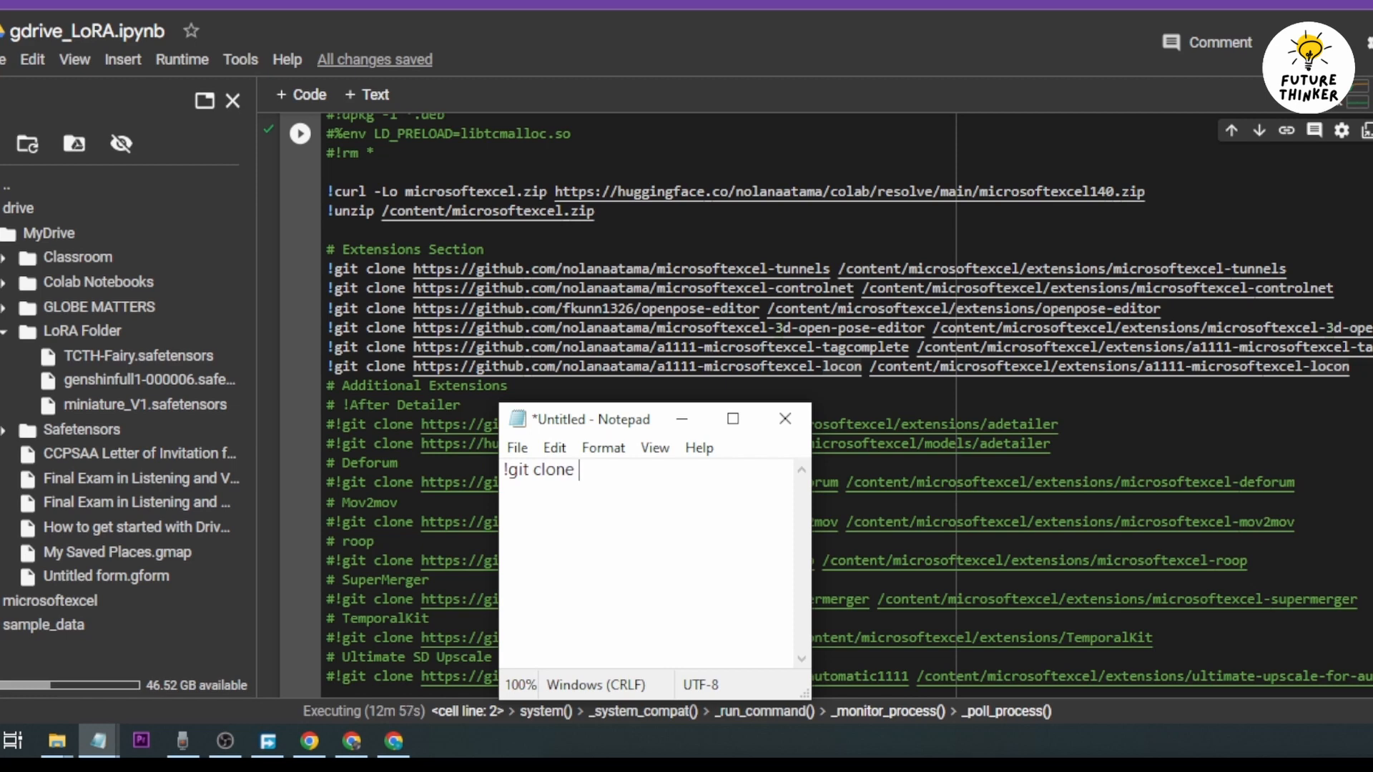
text(https://github.com/KohakuBlueleaf/a1111-sd-webui-lycoris)
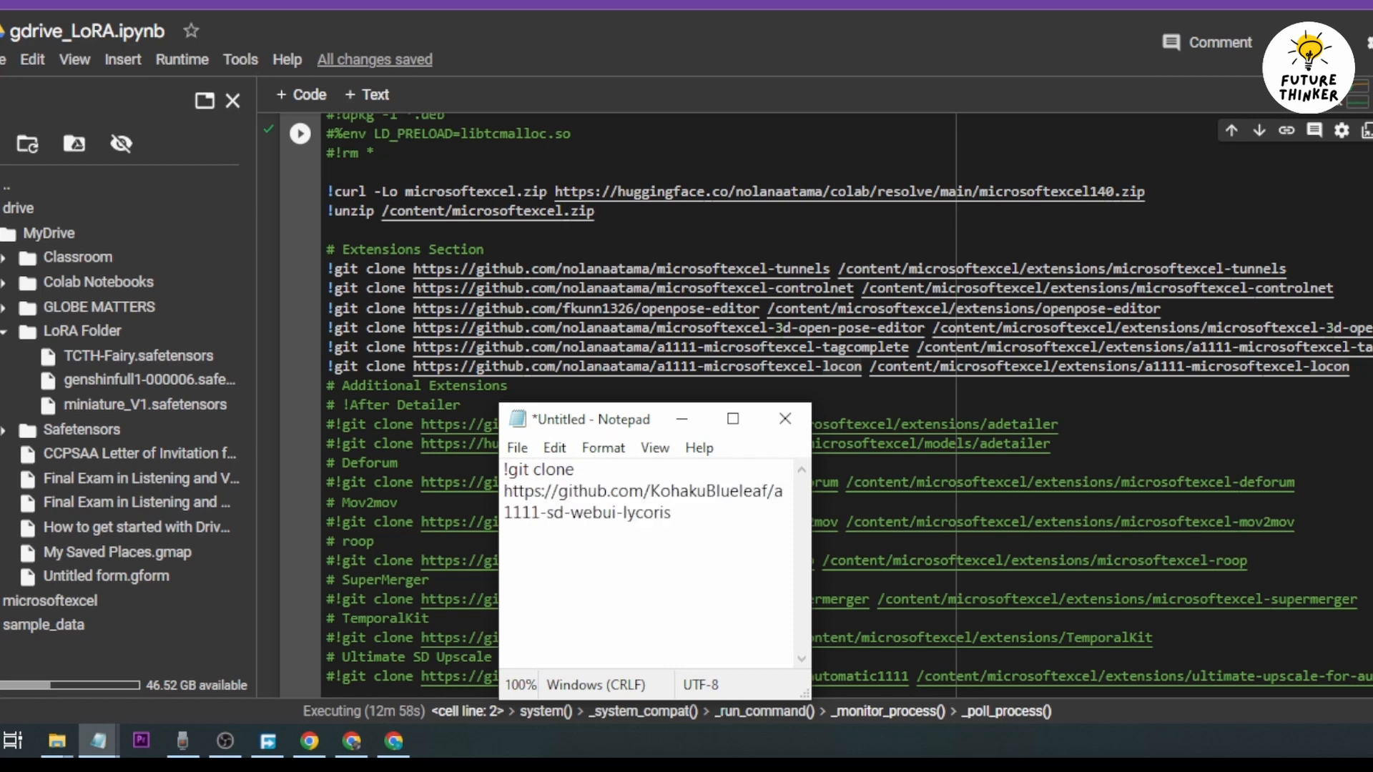
key(Return)
key(Return)
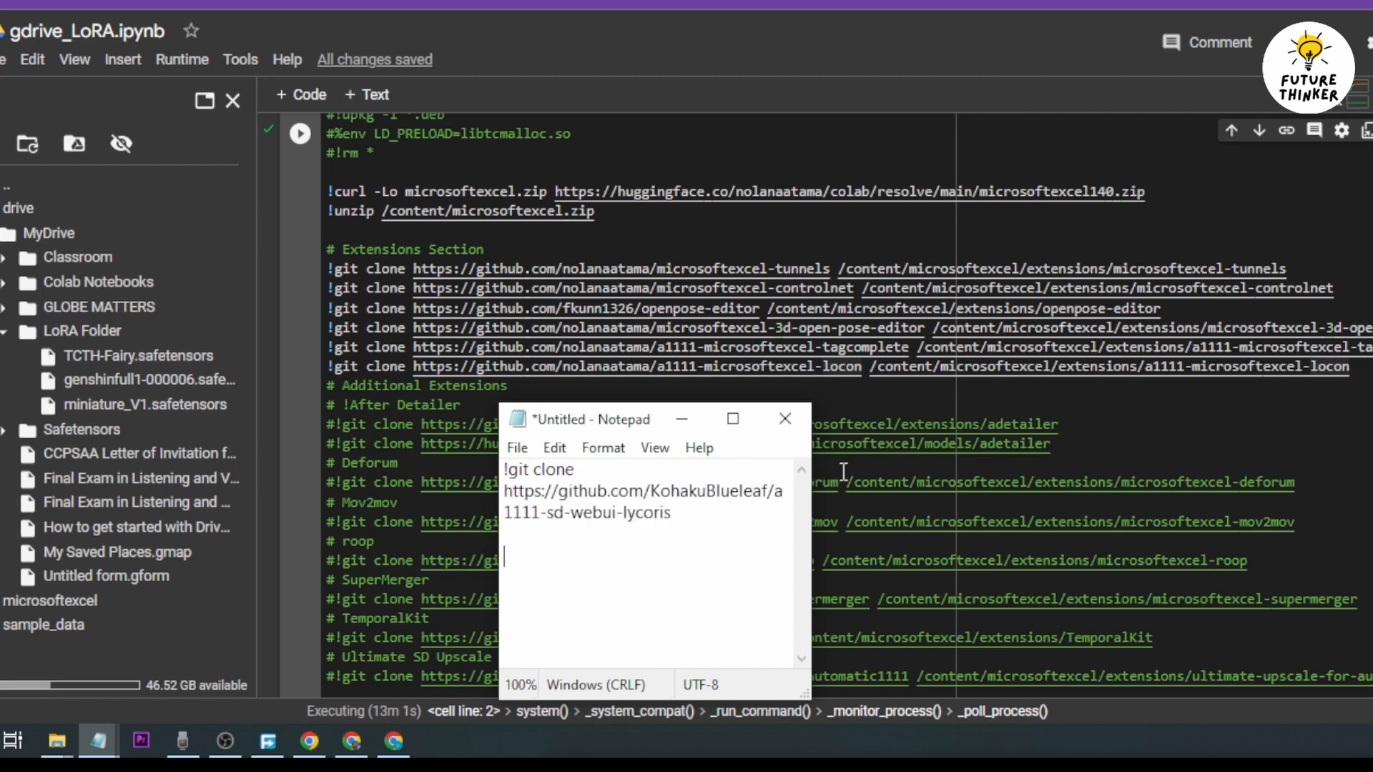
drag(812, 463, 1257, 463)
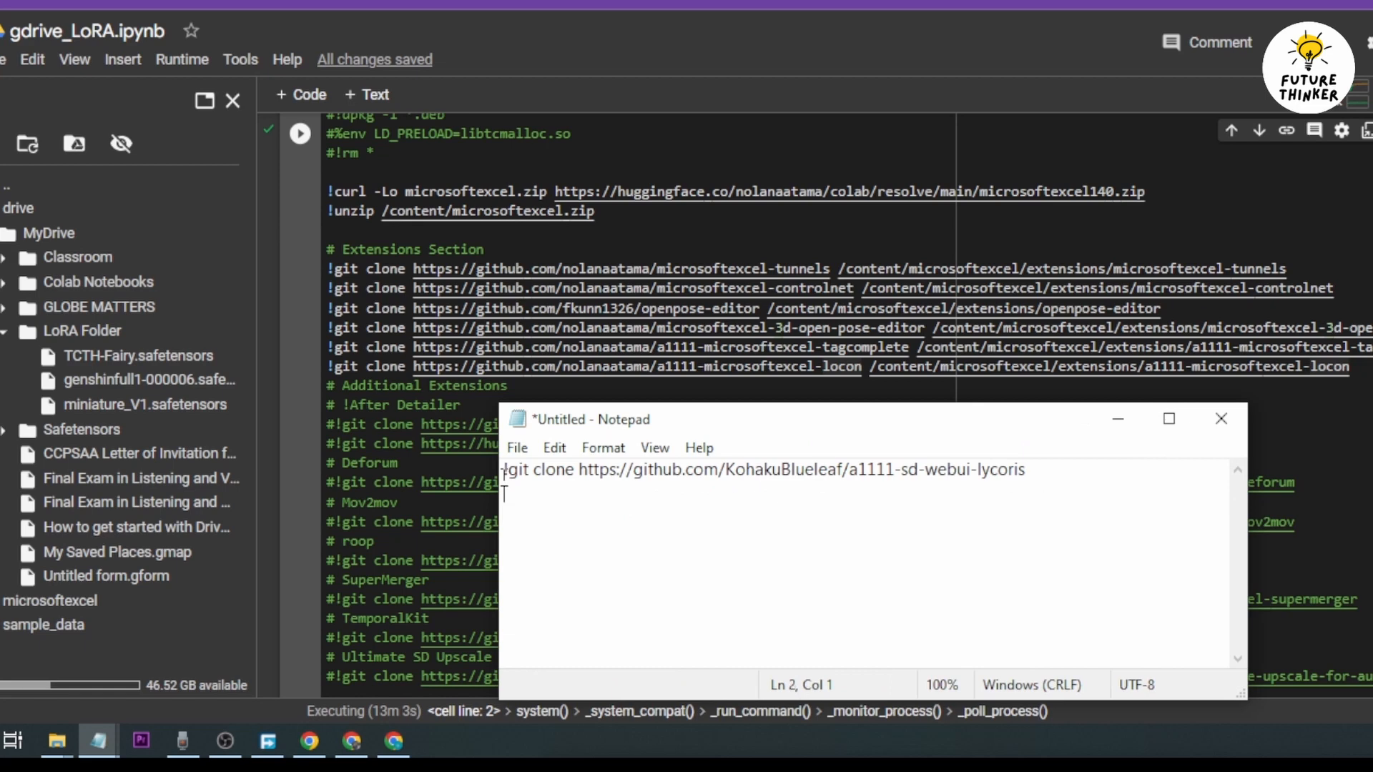
- Locate the notebook's extensions section, select the git clone line in Notepad, and return to the notebook
click(318, 375)
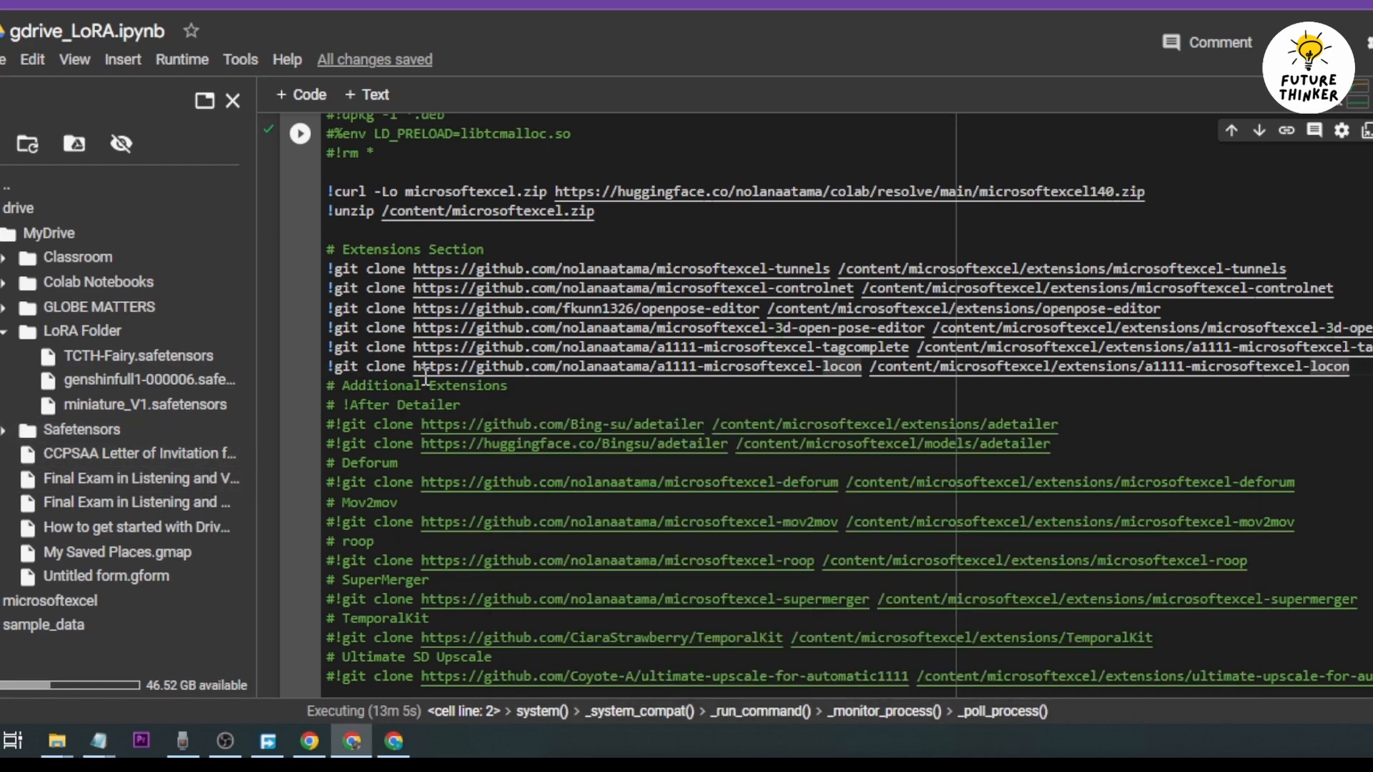
key(alt+Tab)
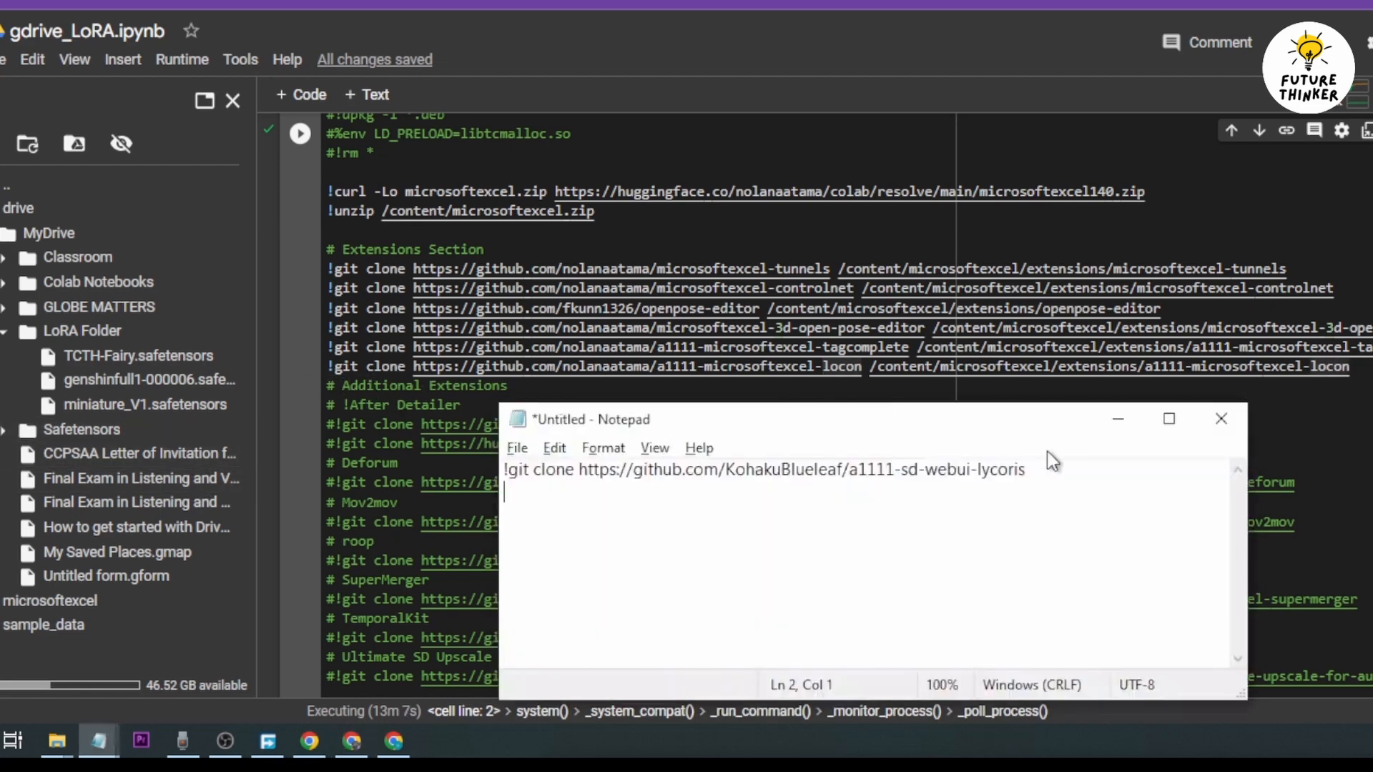
key(ctrl+a)
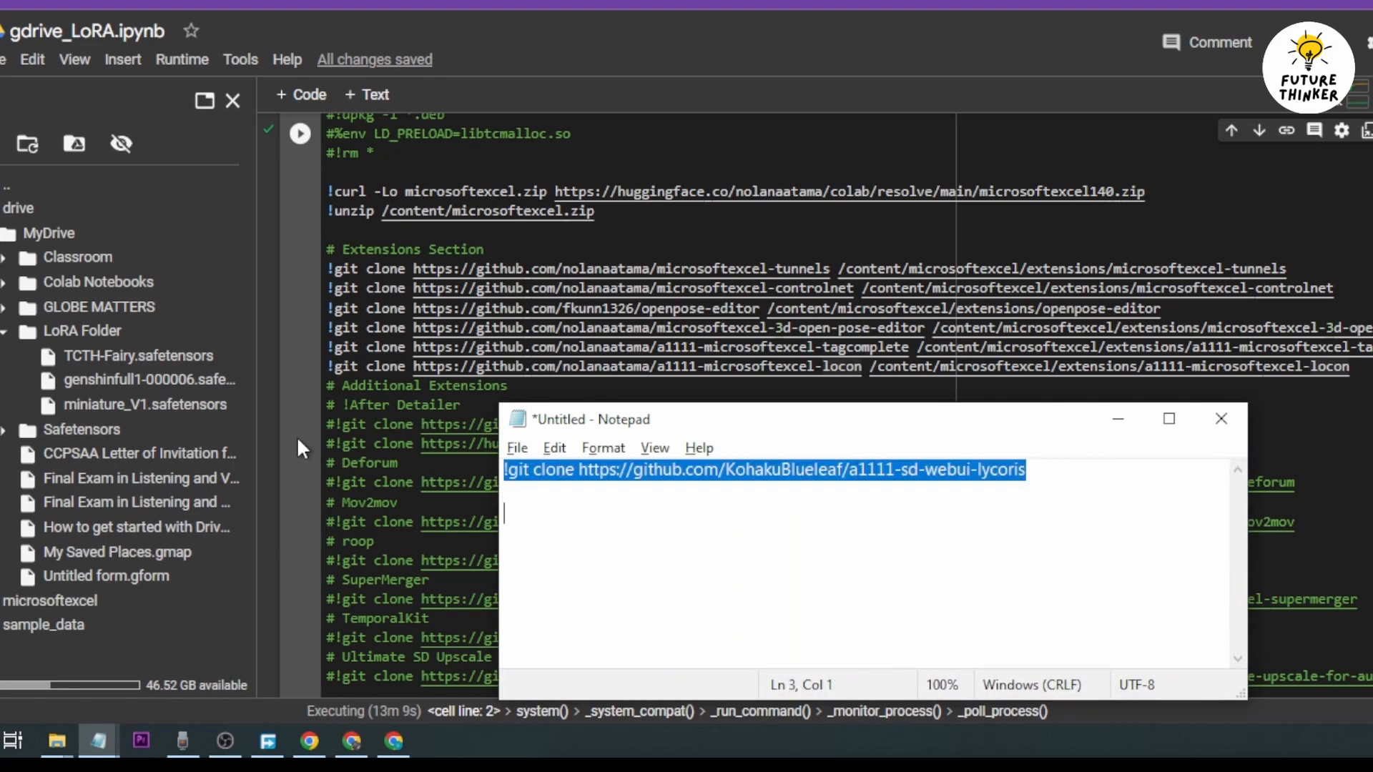
click(300, 429)
- Examine the notebook's Option 1 copy command for miniature_V1.safetensors, checking the file in LoRA Folder and the models/LyCORIS destination
scroll(303, 427, down, 5)
scroll(303, 425, down, 10)
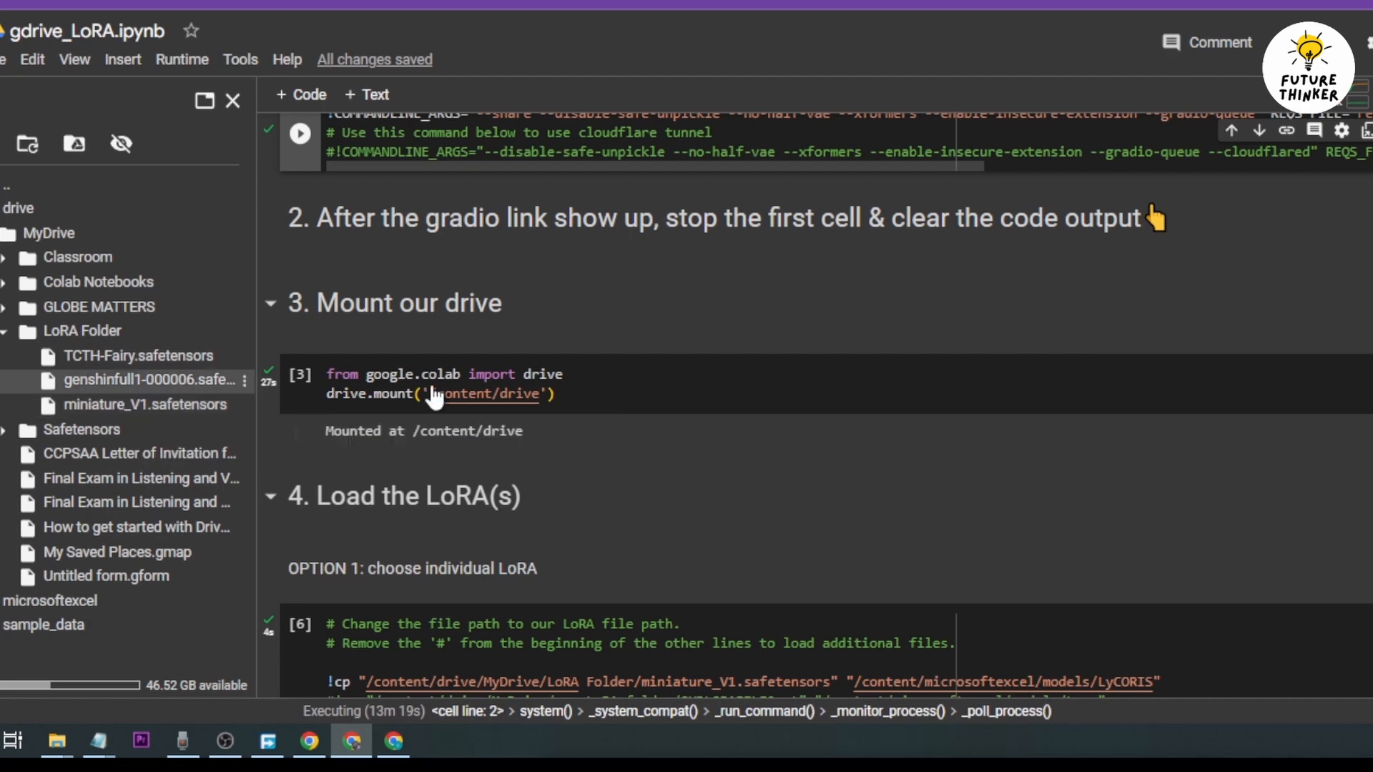
scroll(506, 426, down, 2)
scroll(509, 434, down, 4)
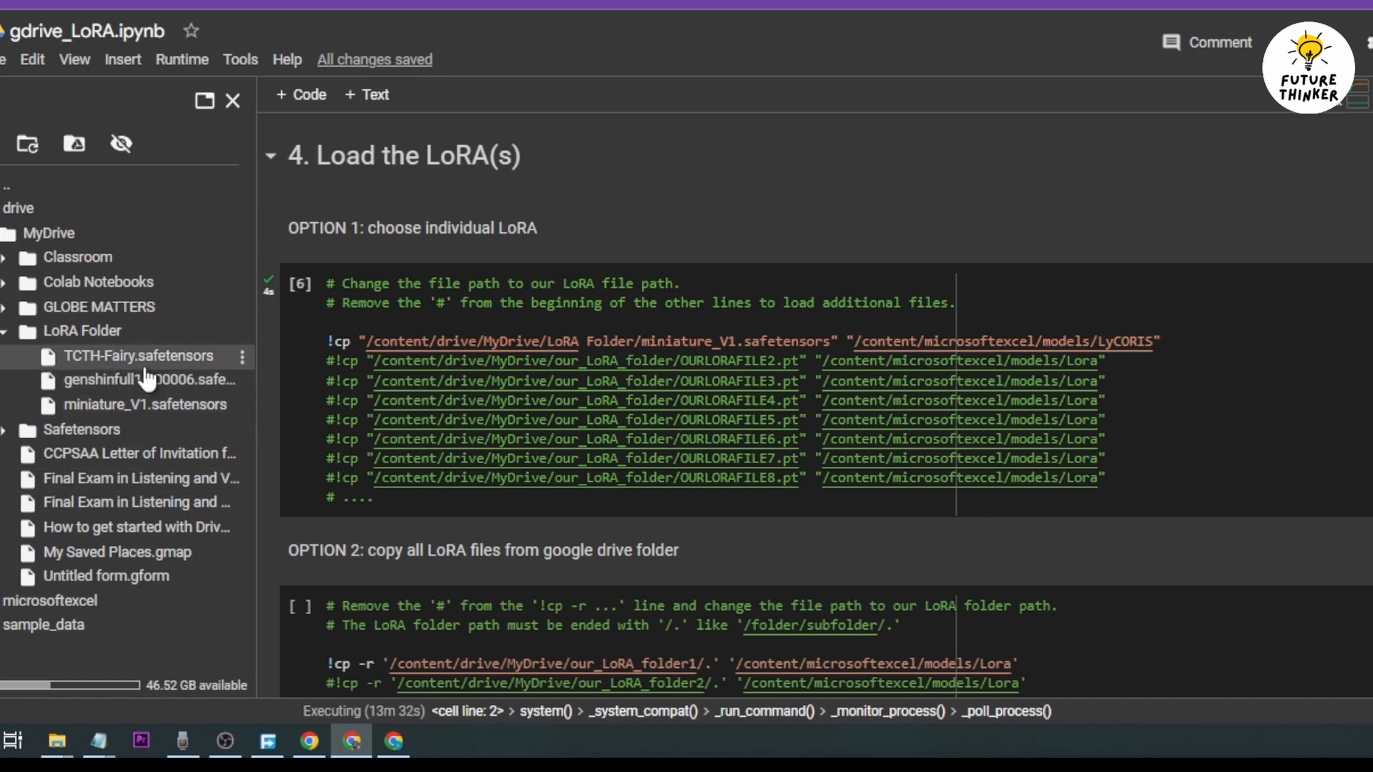
click(245, 404)
click(242, 547)
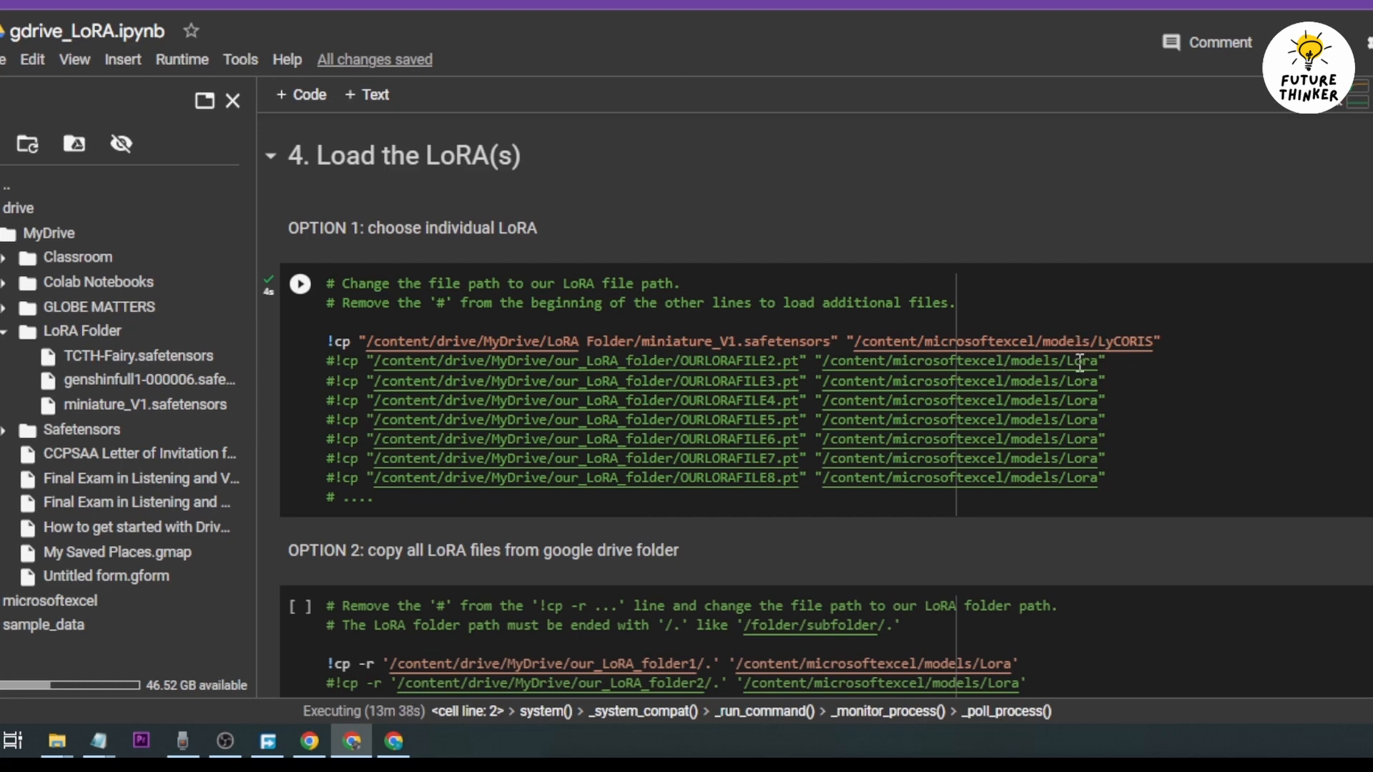
double_click(1150, 342)
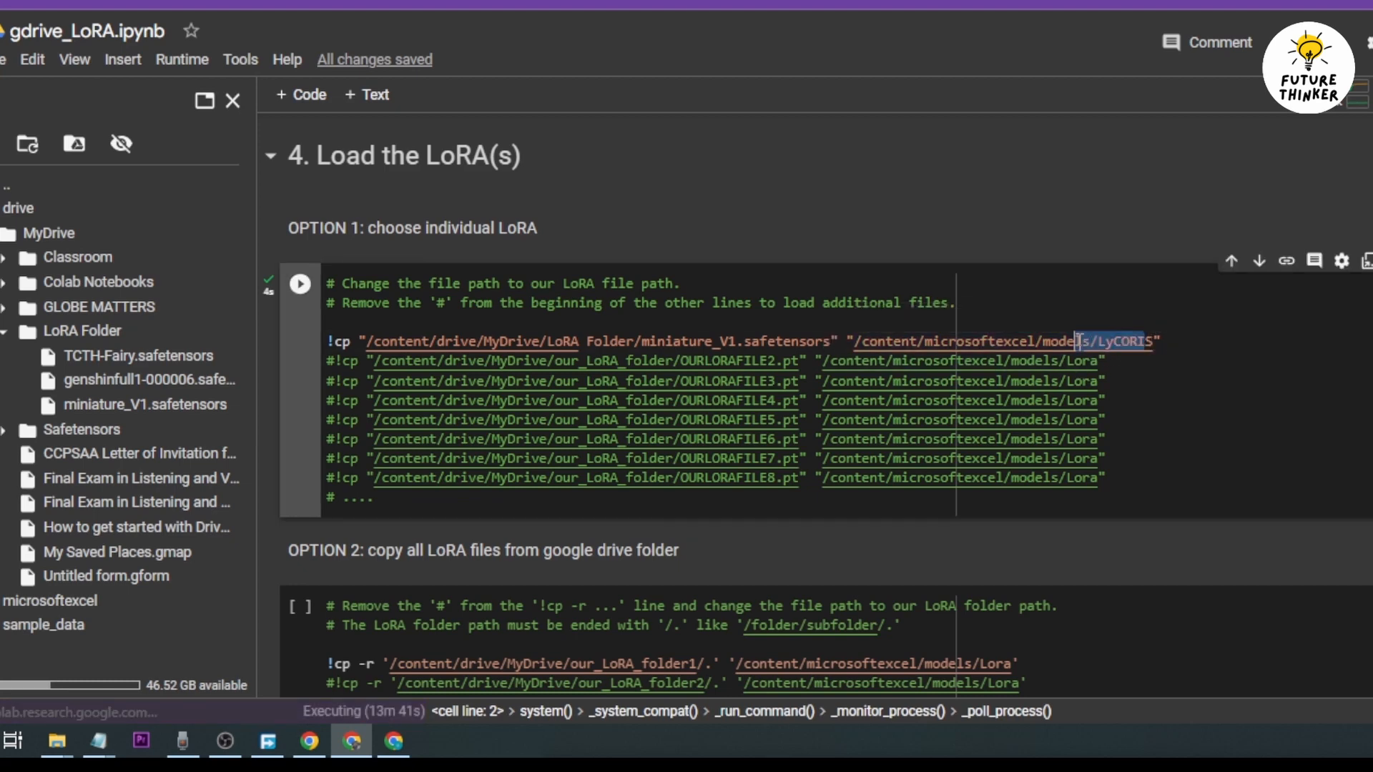
click(1173, 343)
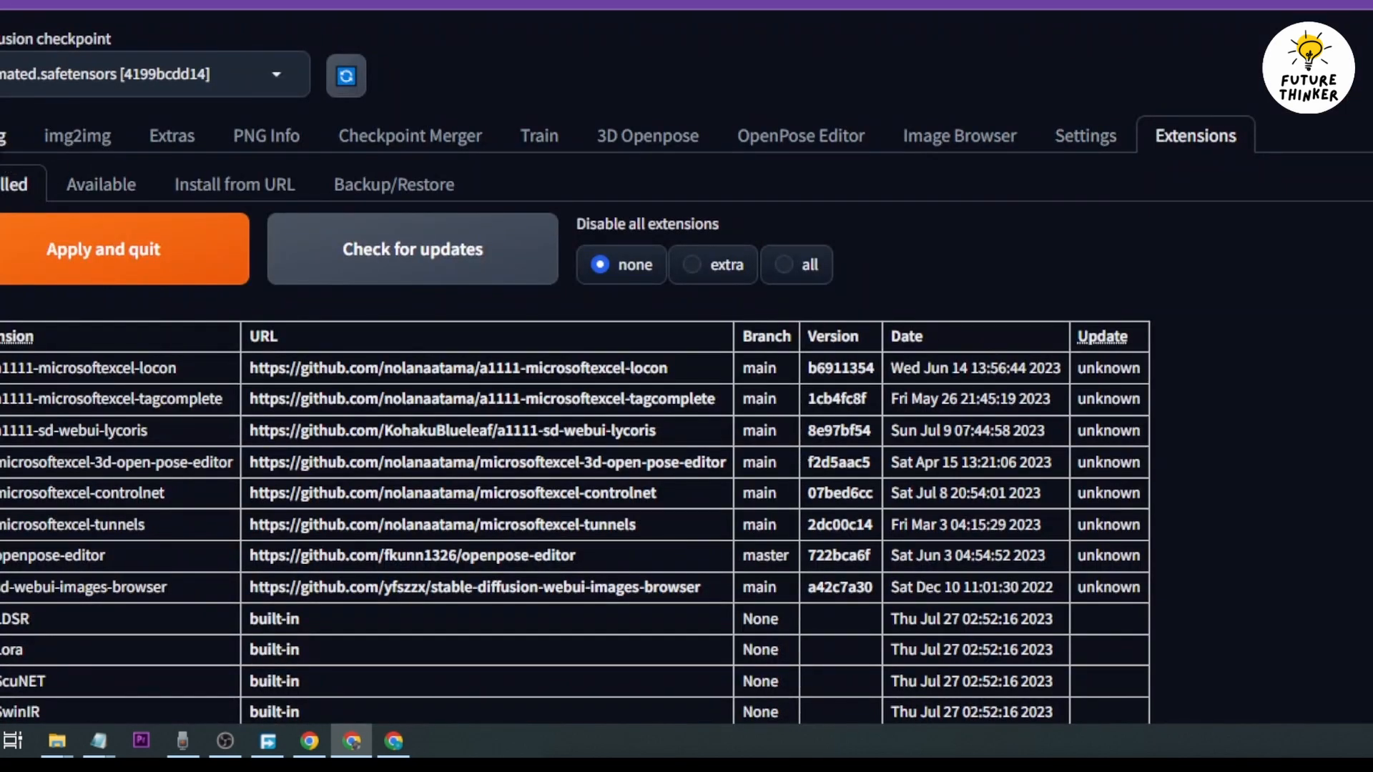
- Show the LyCORIS models among the extra networks of txt2img in the Stable Diffusion web UI
click(10, 139)
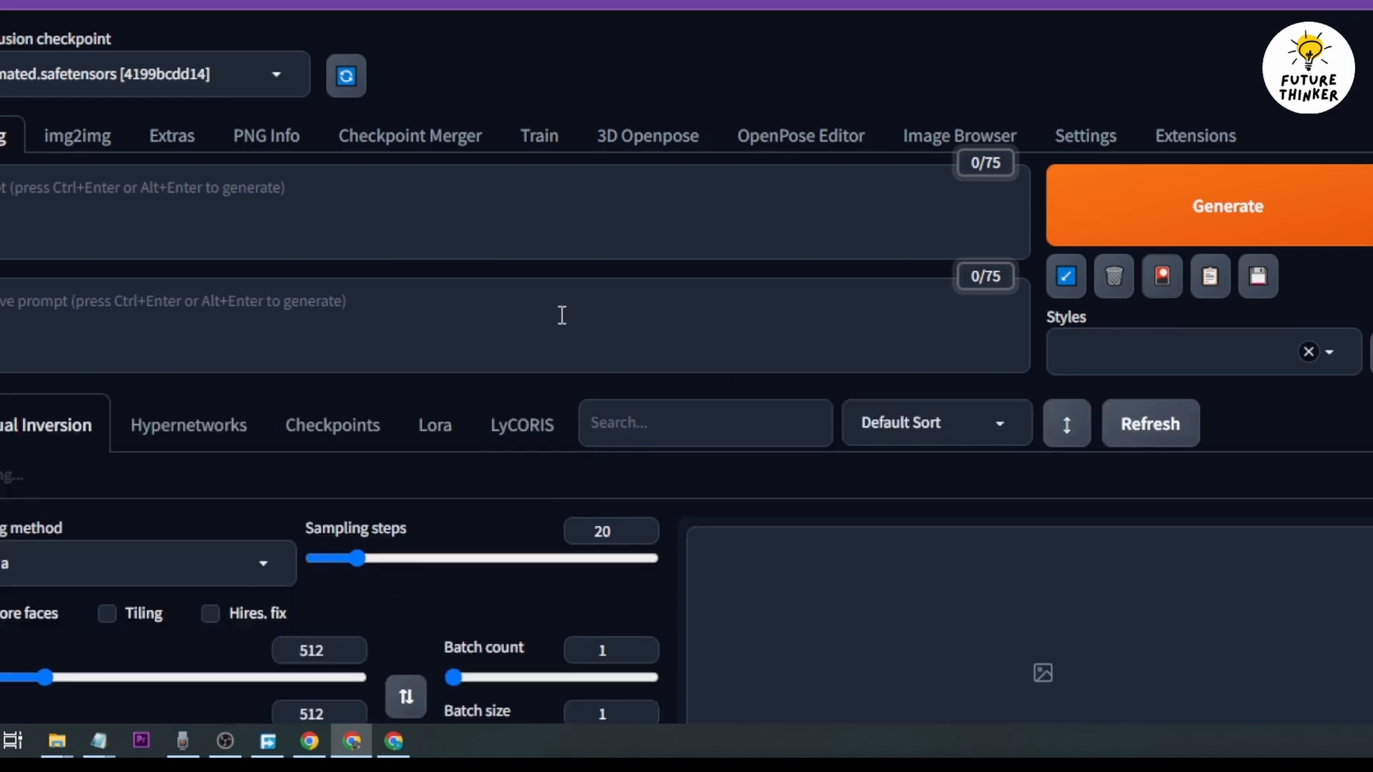
click(516, 422)
scroll(282, 538, down, 2)
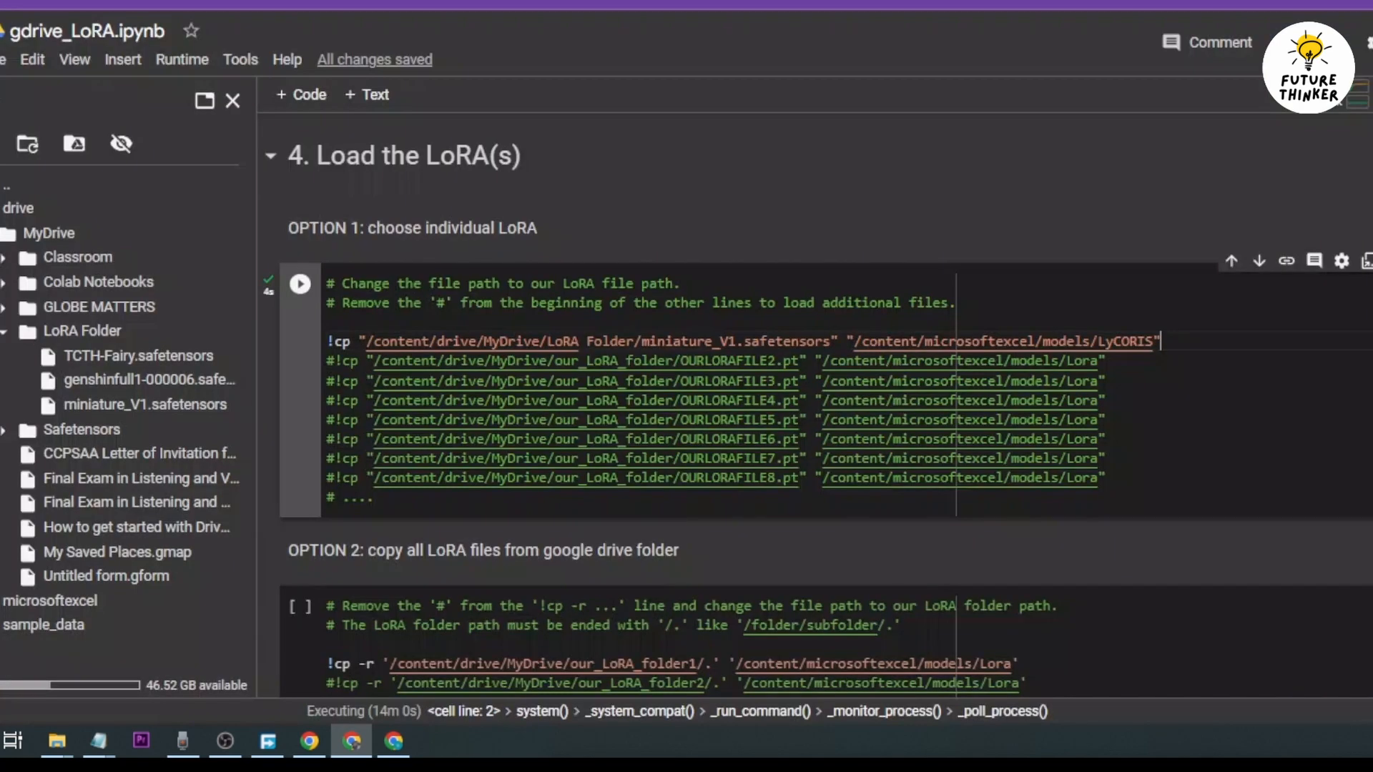
- Review the notebook down to the Launch the web ui section, and switch the txt2img extra networks to Textual Inversion
scroll(295, 381, down, 20)
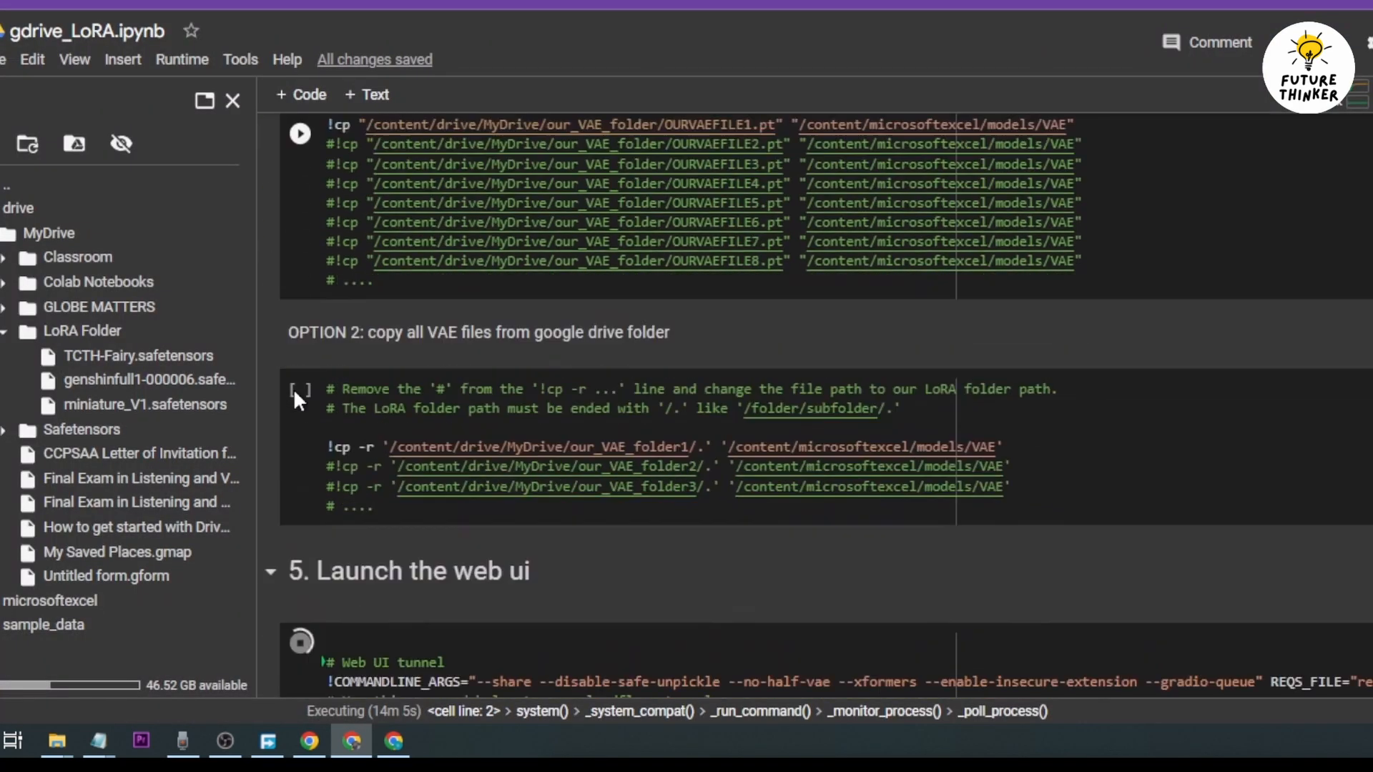
scroll(293, 370, up, 2)
scroll(294, 376, down, 10)
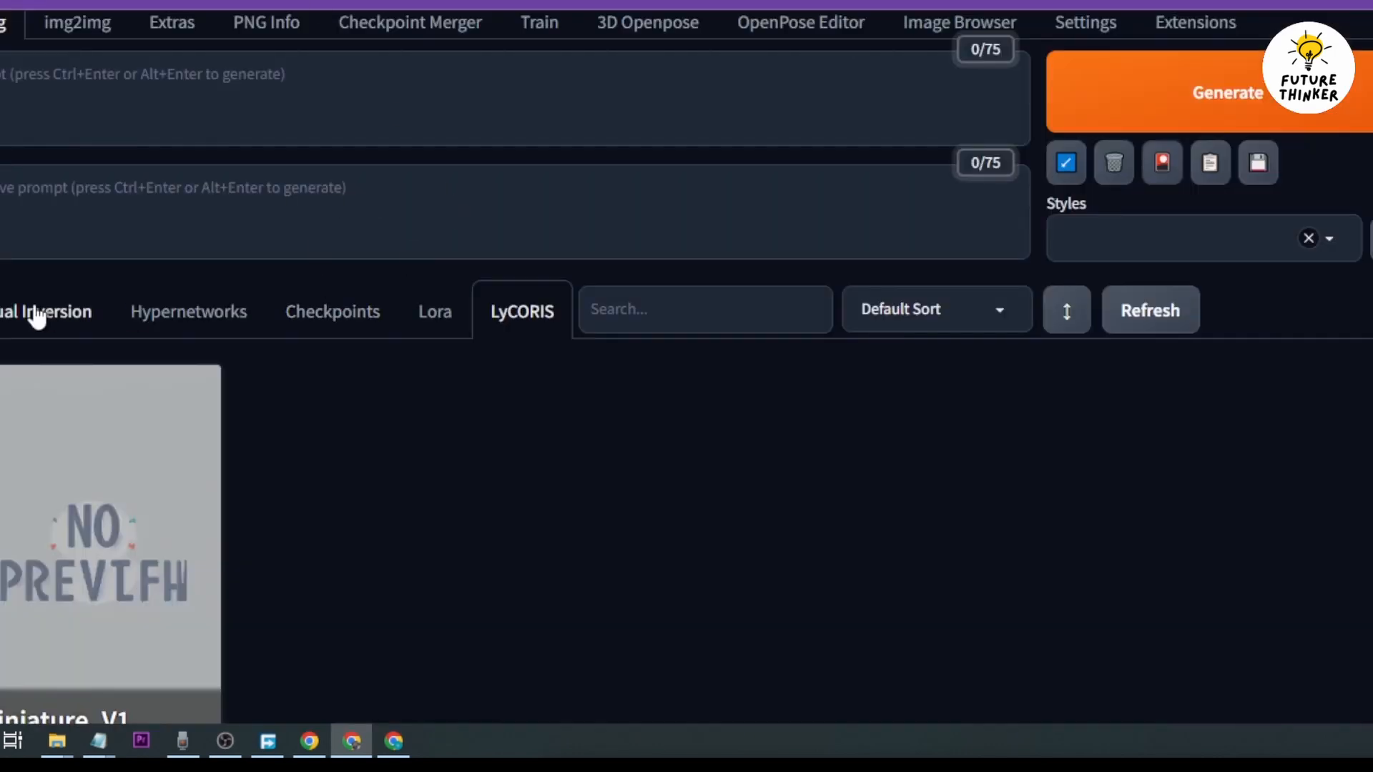
click(35, 316)
scroll(491, 325, up, 2)
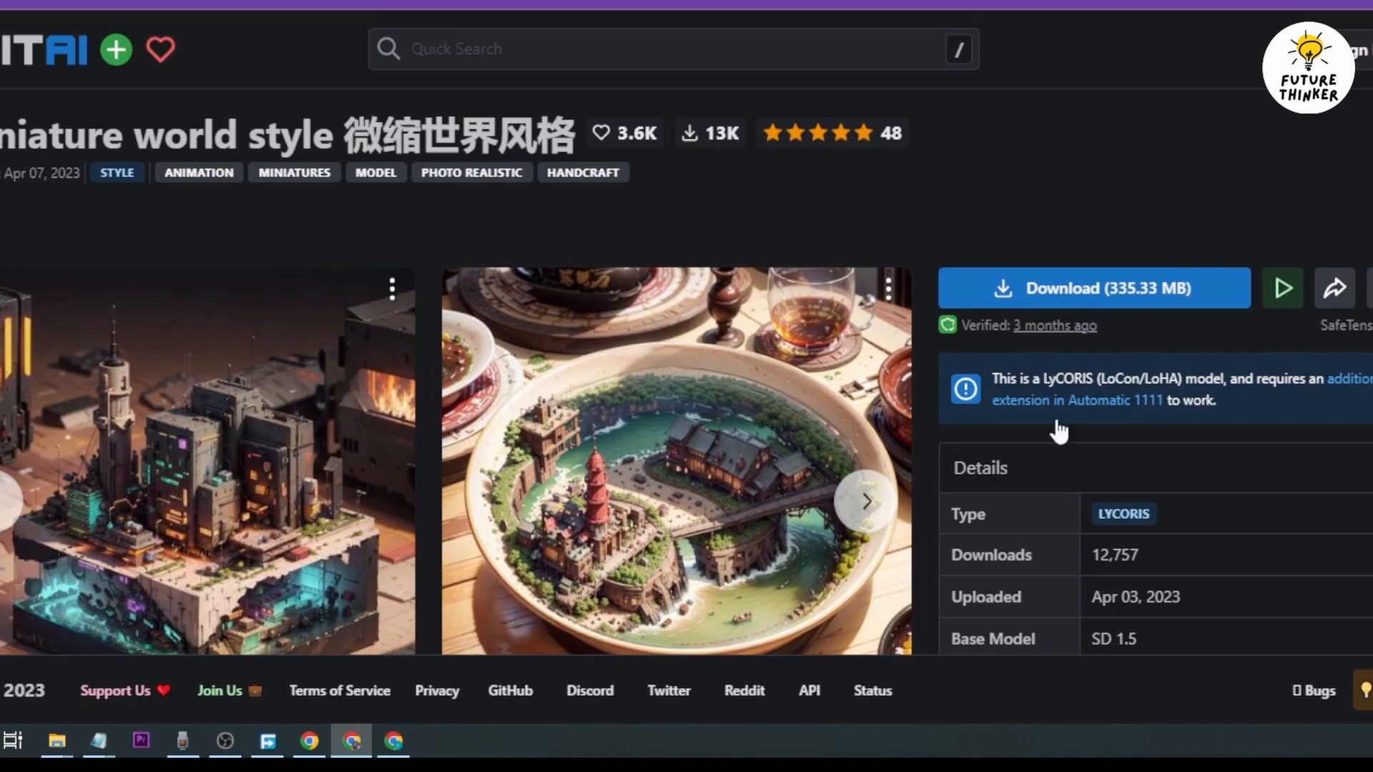
- Look through the miniature world style model page on Civitai, from its usage notes to the example image gallery
scroll(44, 422, down, 5)
scroll(42, 409, down, 20)
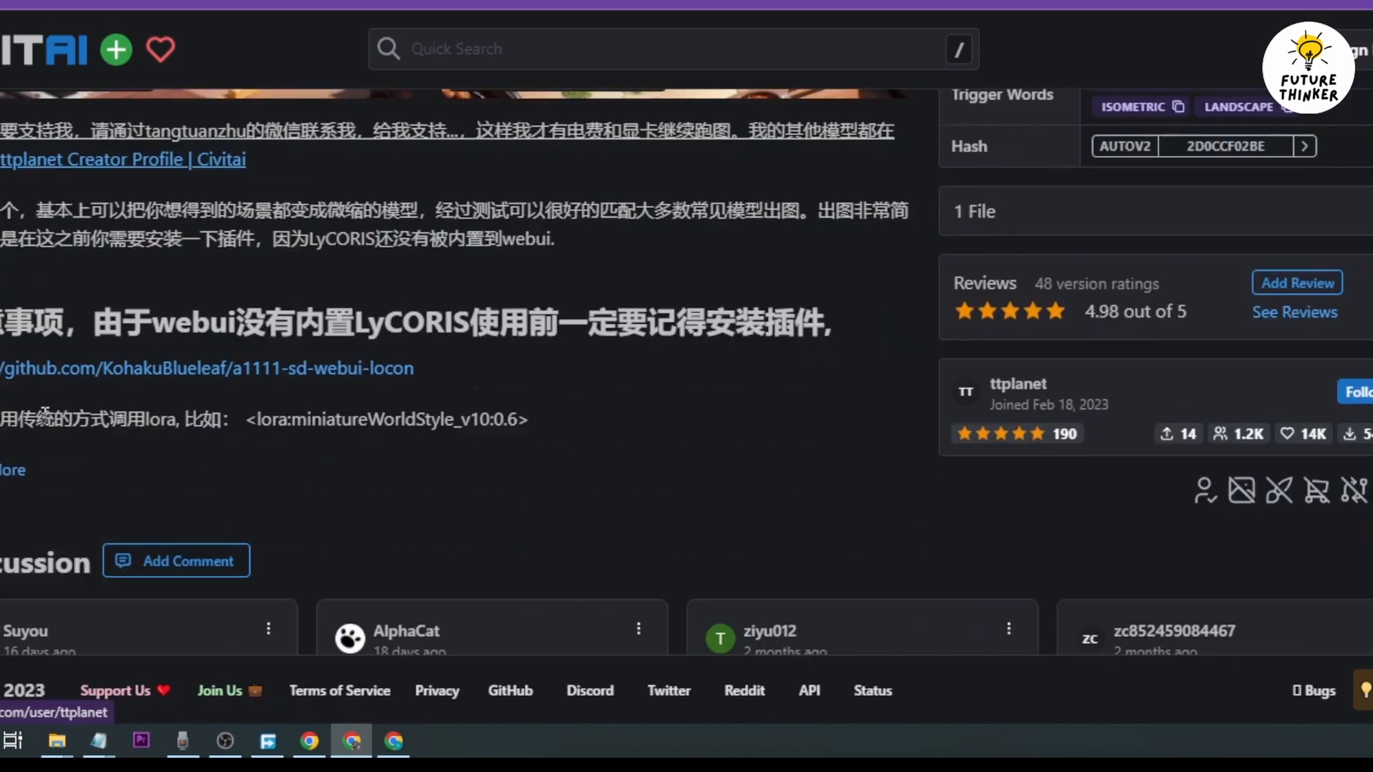
scroll(850, 375, down, 8)
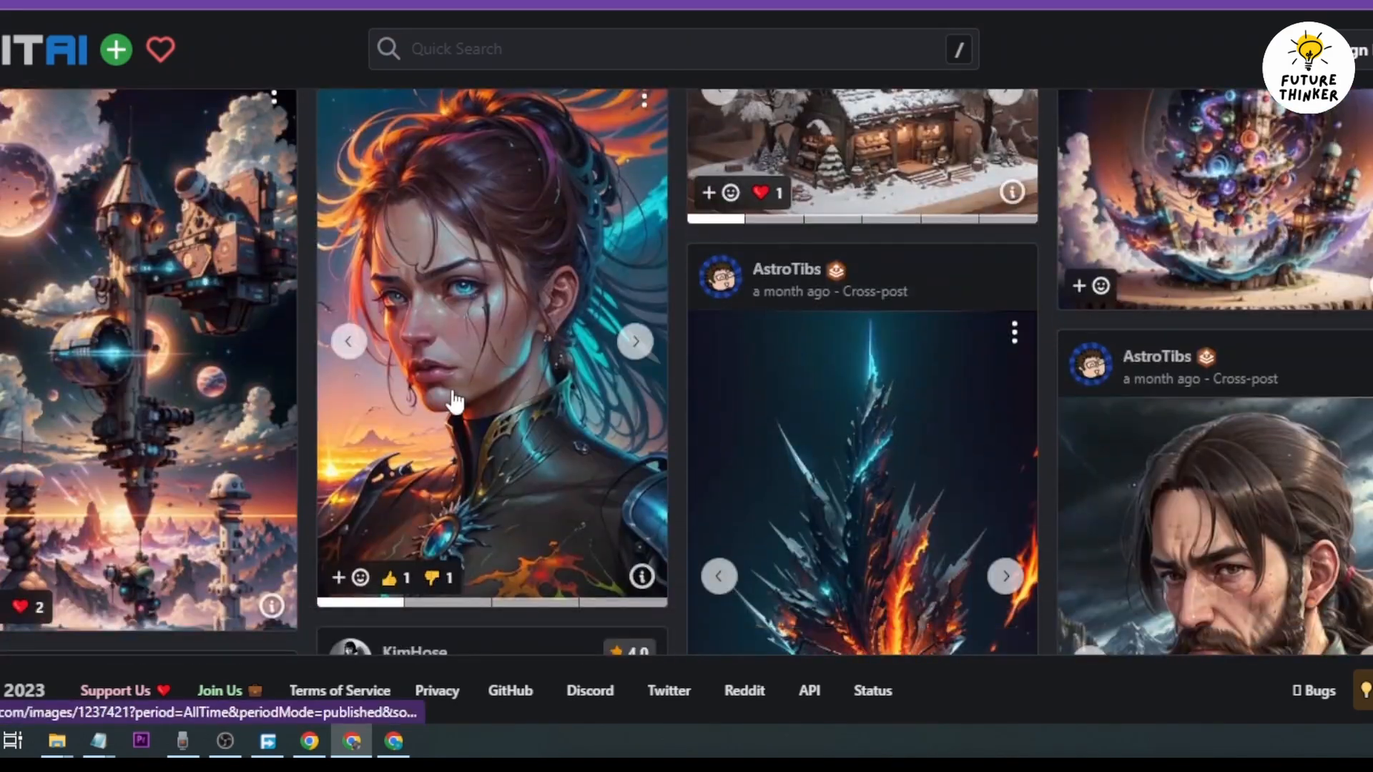
scroll(791, 383, down, 7)
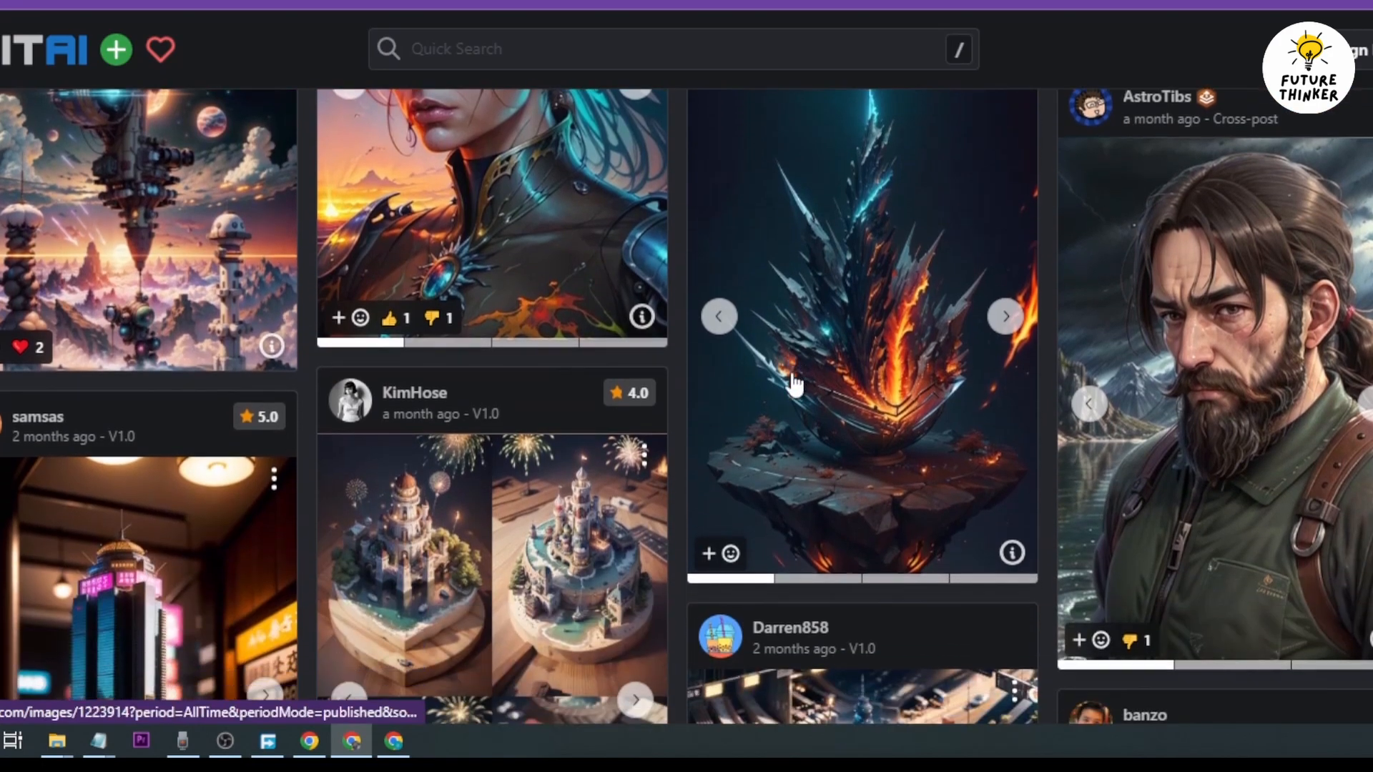
scroll(343, 449, down, 5)
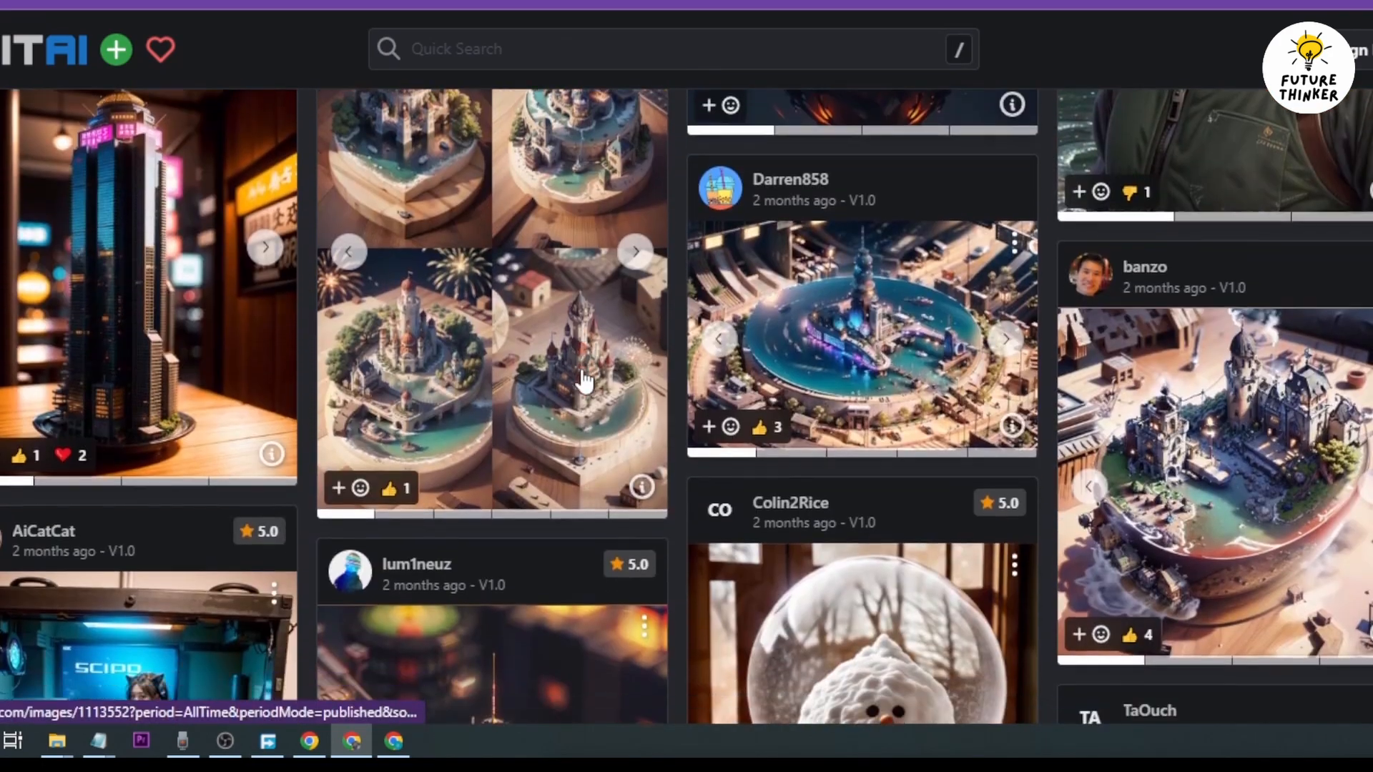
scroll(202, 493, down, 15)
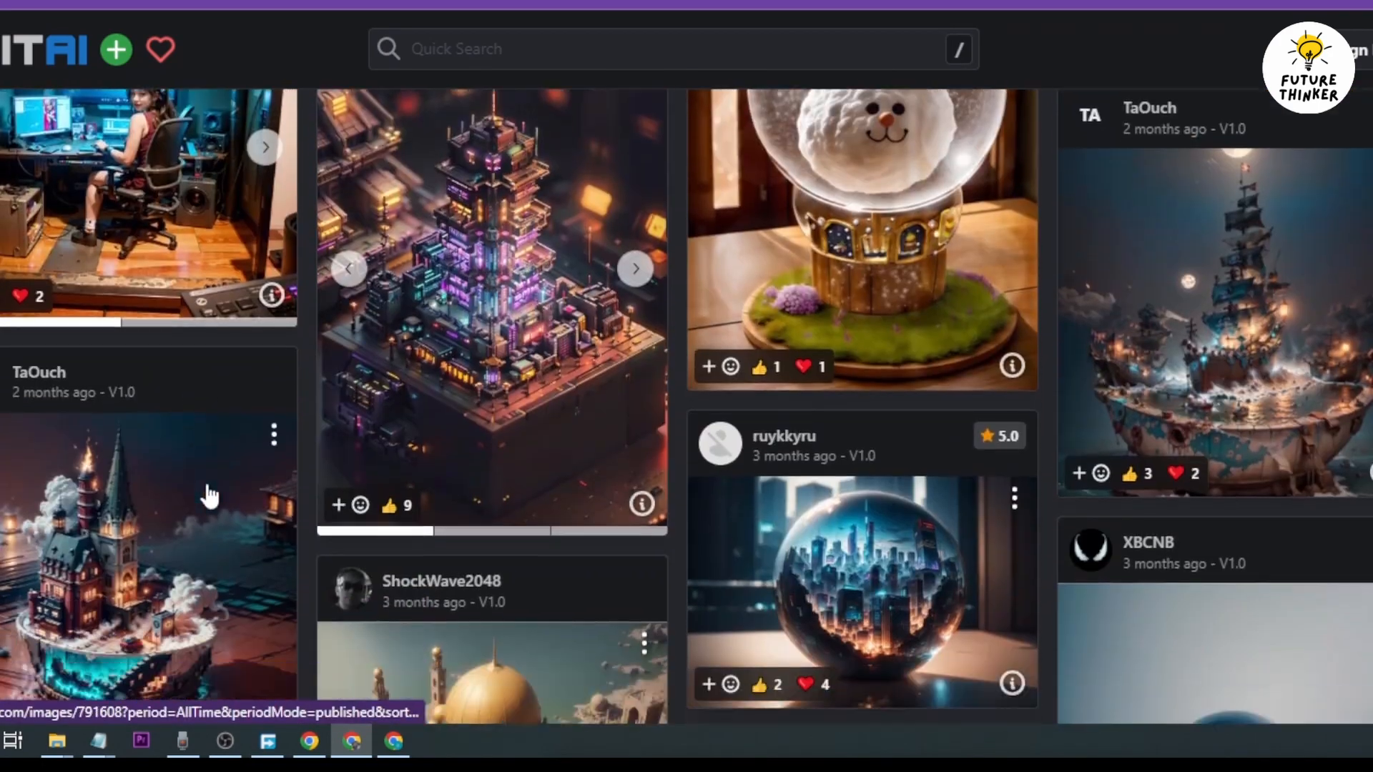
- Examine the generation data of the cyberpunk city example on the Civitai model page, including its prompts, sampler and revAnimated_v11 model
scroll(206, 485, up, 20)
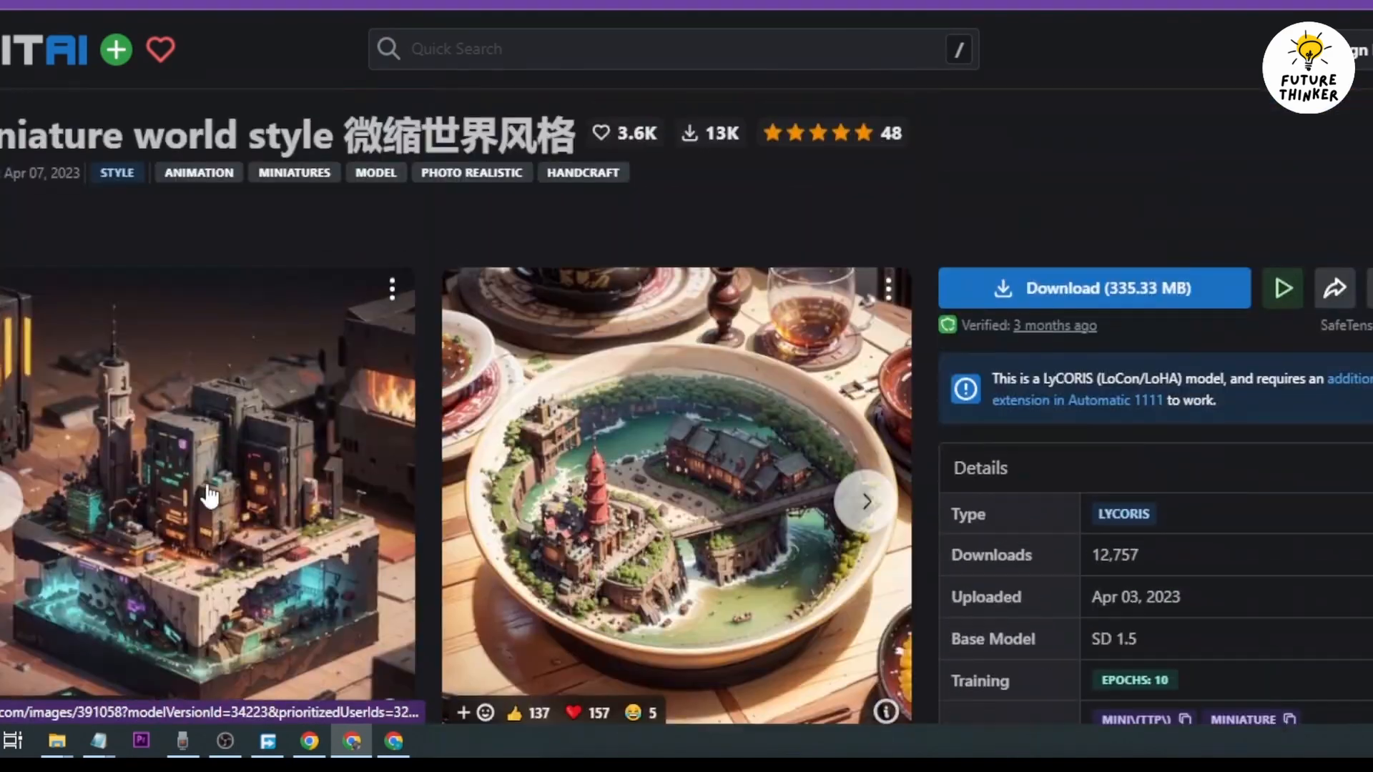
scroll(218, 486, down, 3)
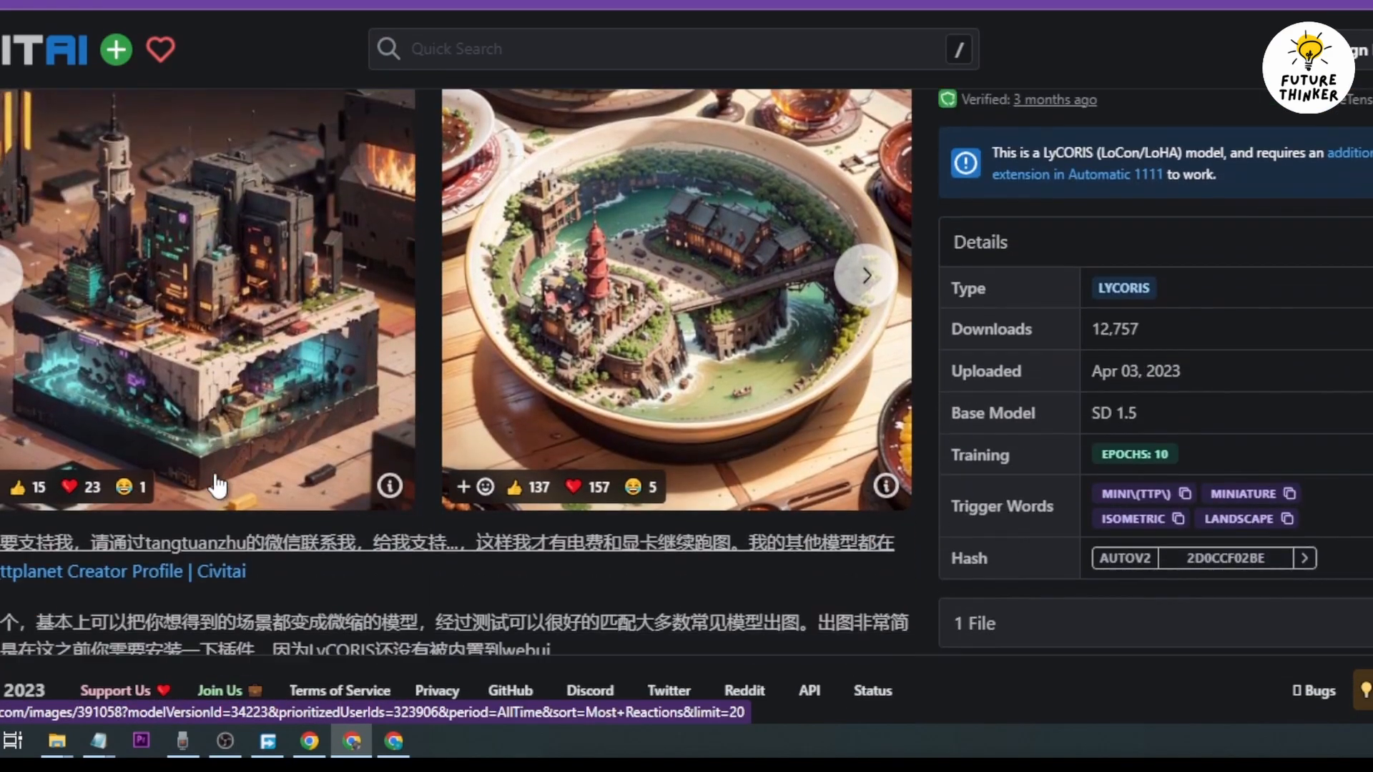
click(390, 486)
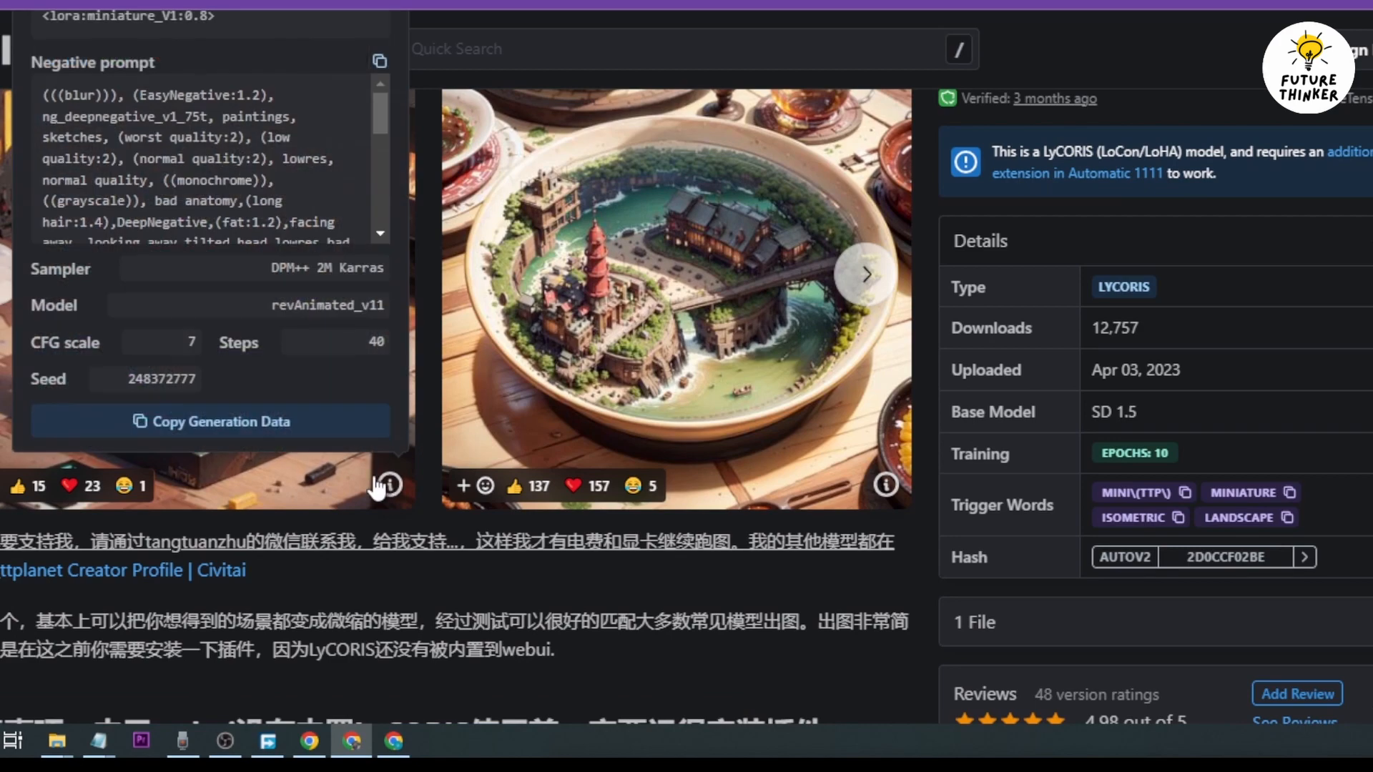
scroll(392, 493, up, 3)
scroll(385, 572, down, 3)
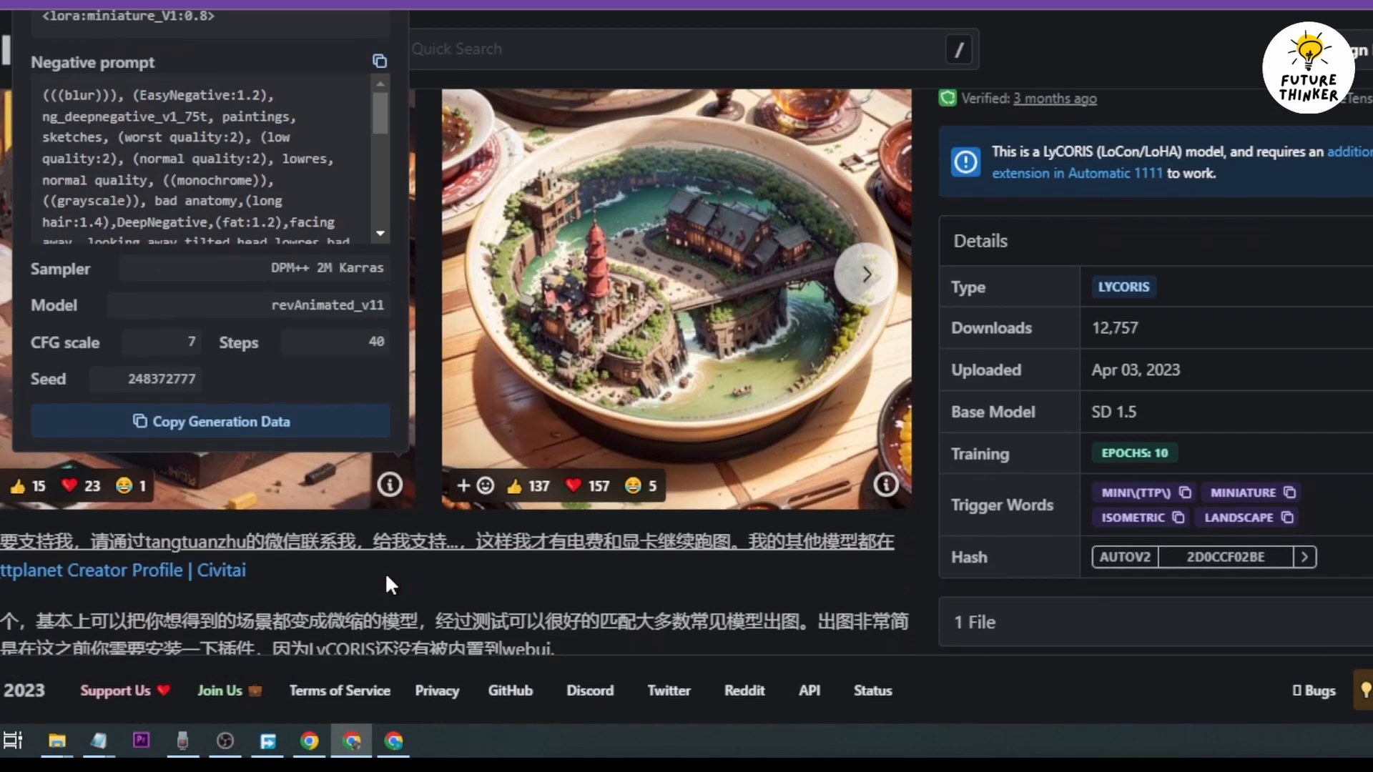
click(389, 486)
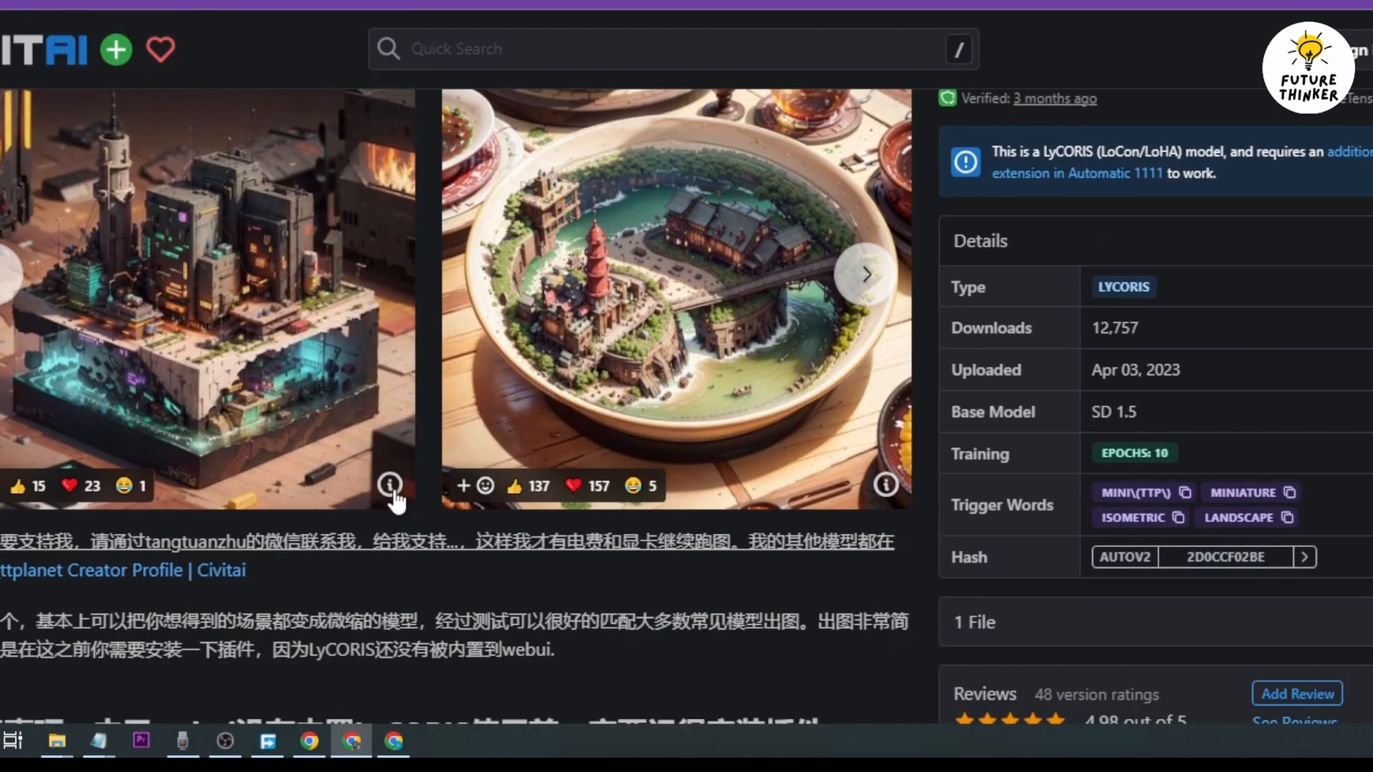
click(389, 485)
scroll(377, 501, up, 1)
scroll(376, 501, up, 2)
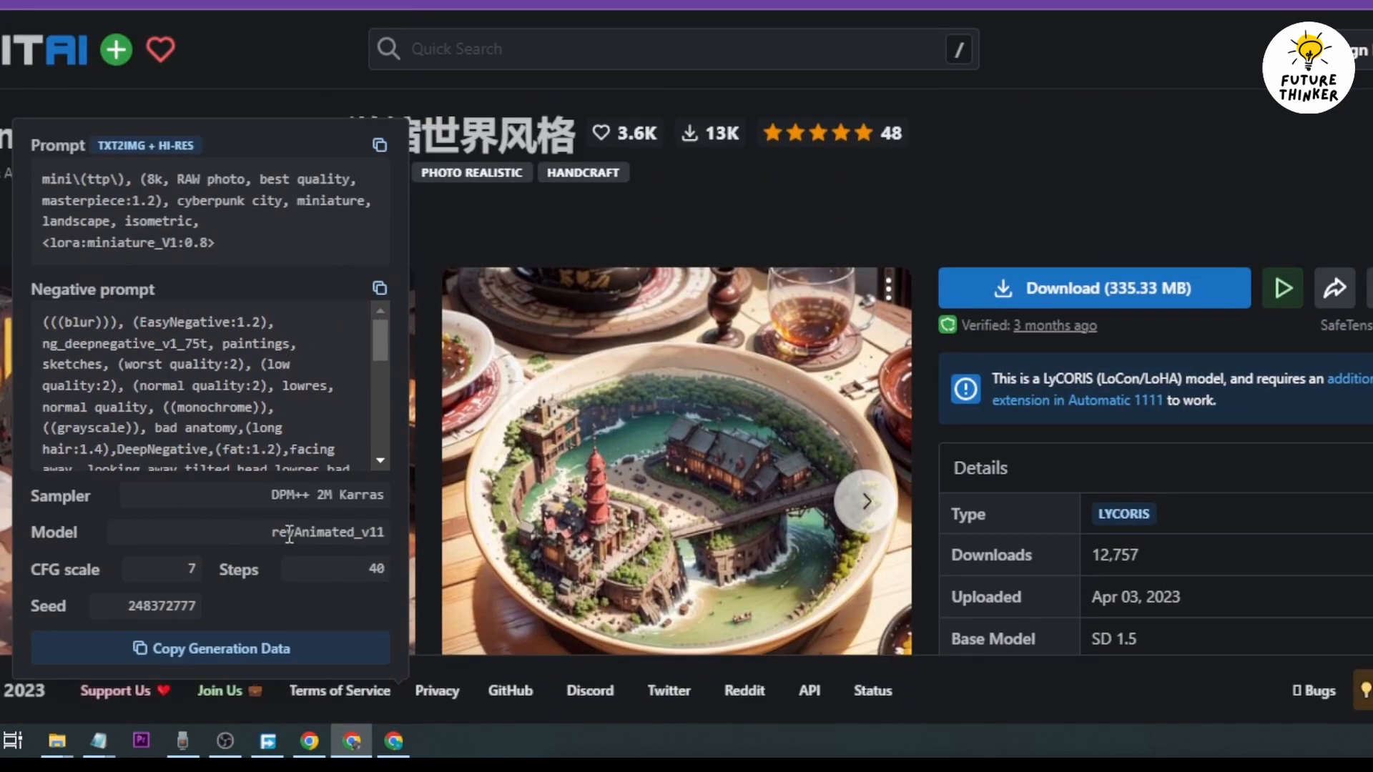
drag(290, 533, 358, 534)
click(334, 521)
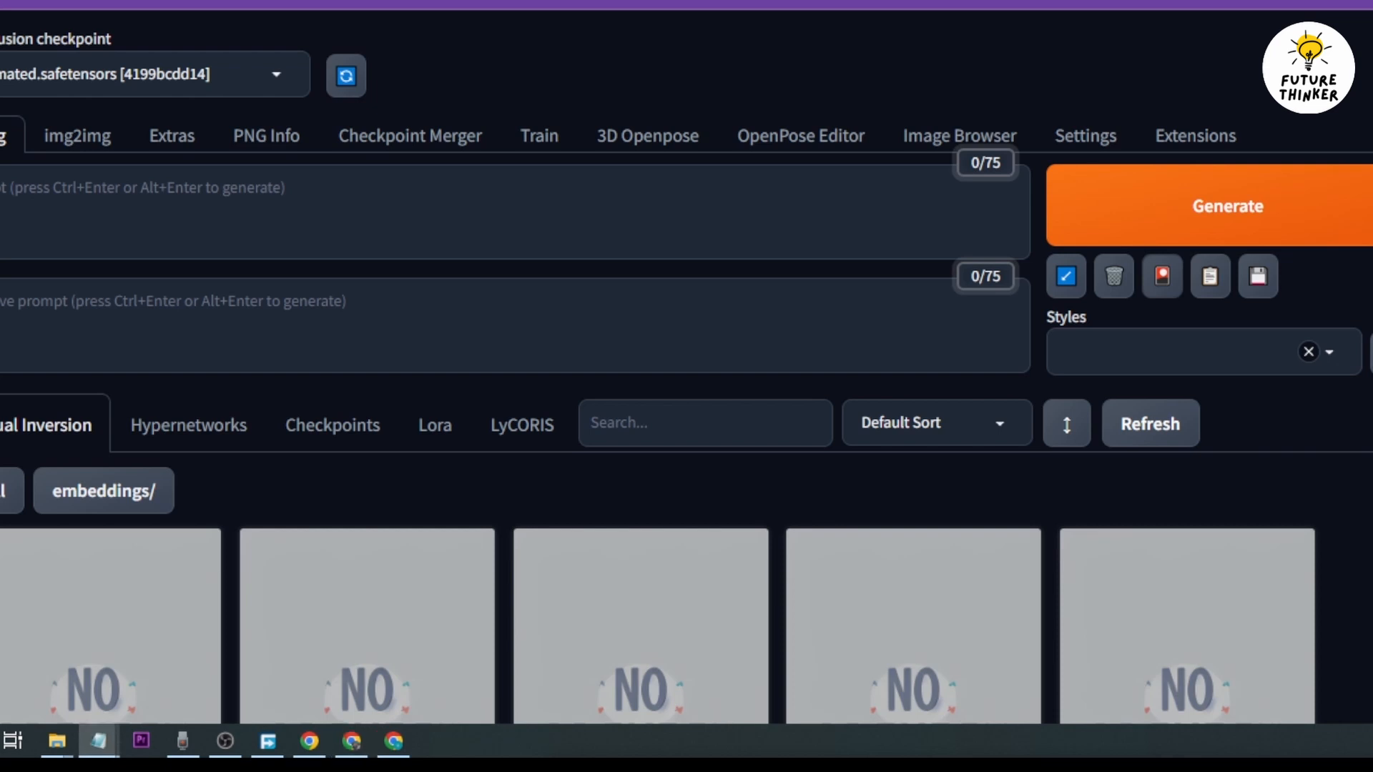
- Fill the txt2img prompt with the isometric sci-fi city diorama text ending in <lycoris:miniature_V1:1>, and check its trigger words against the Civitai page
click(198, 202)
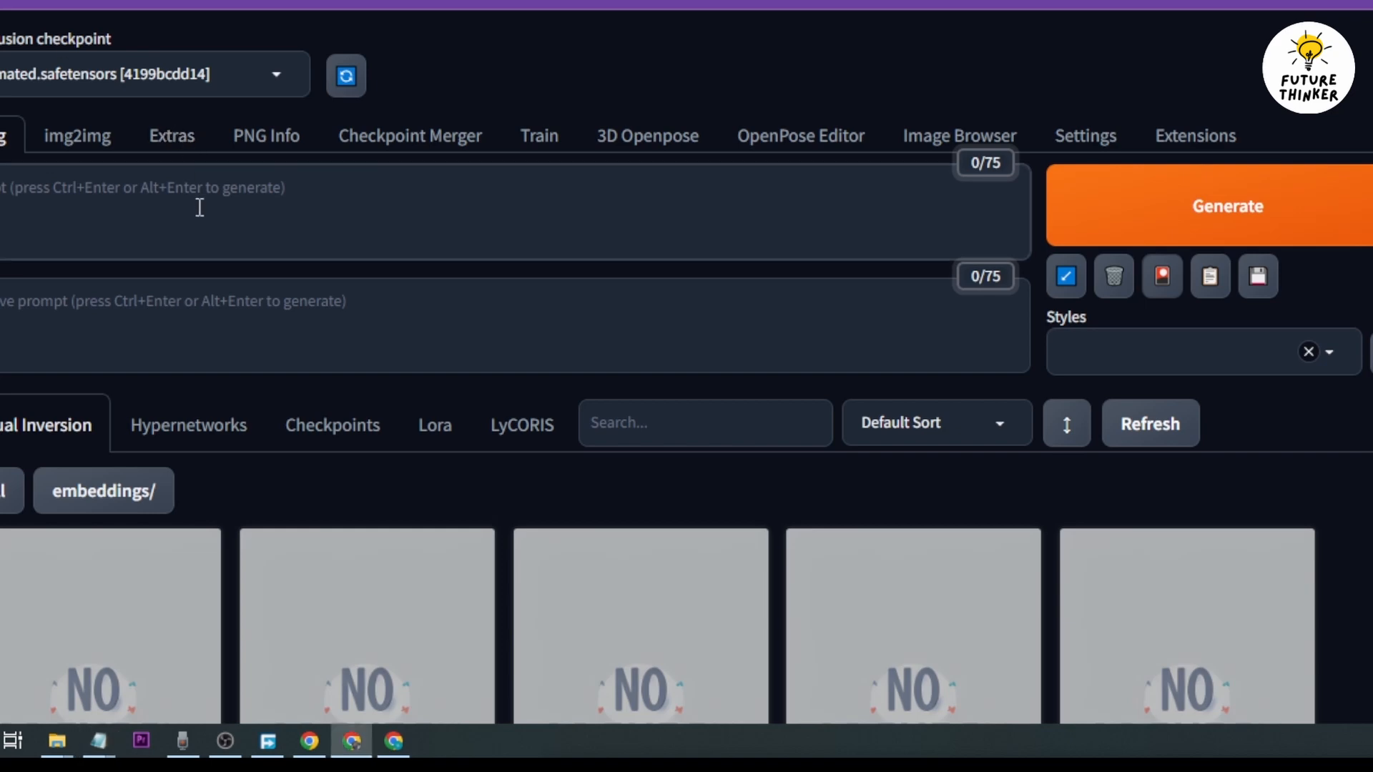
key(ctrl+v)
click(466, 235)
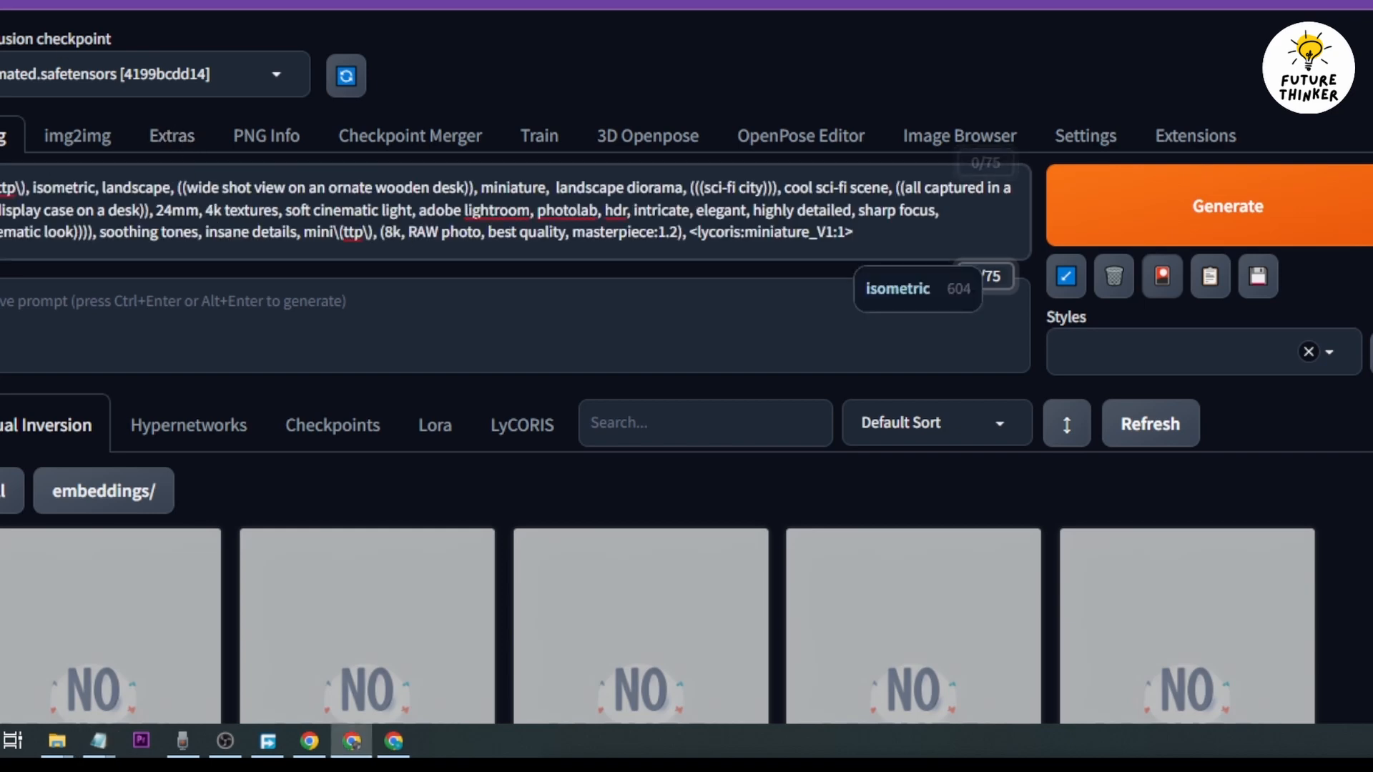
drag(4, 187, 171, 172)
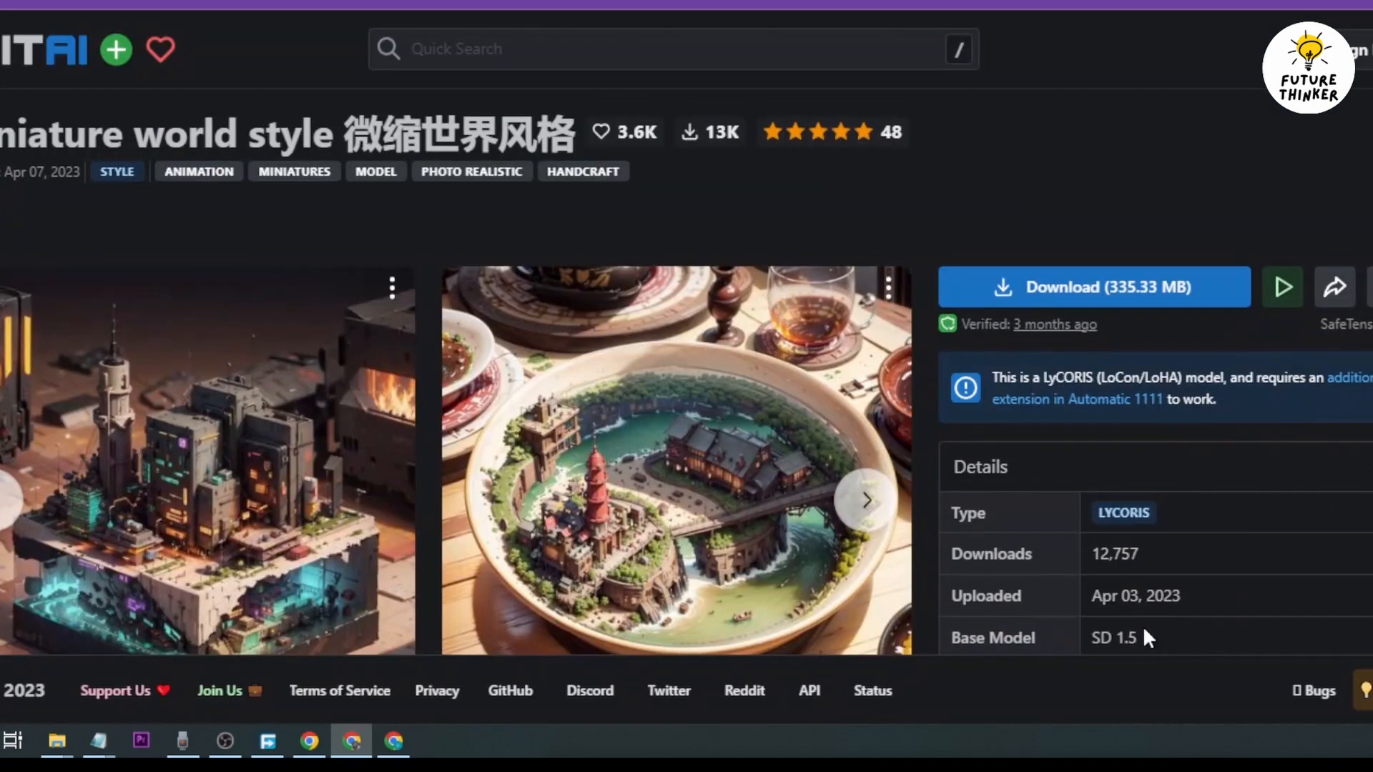
scroll(1144, 638, down, 3)
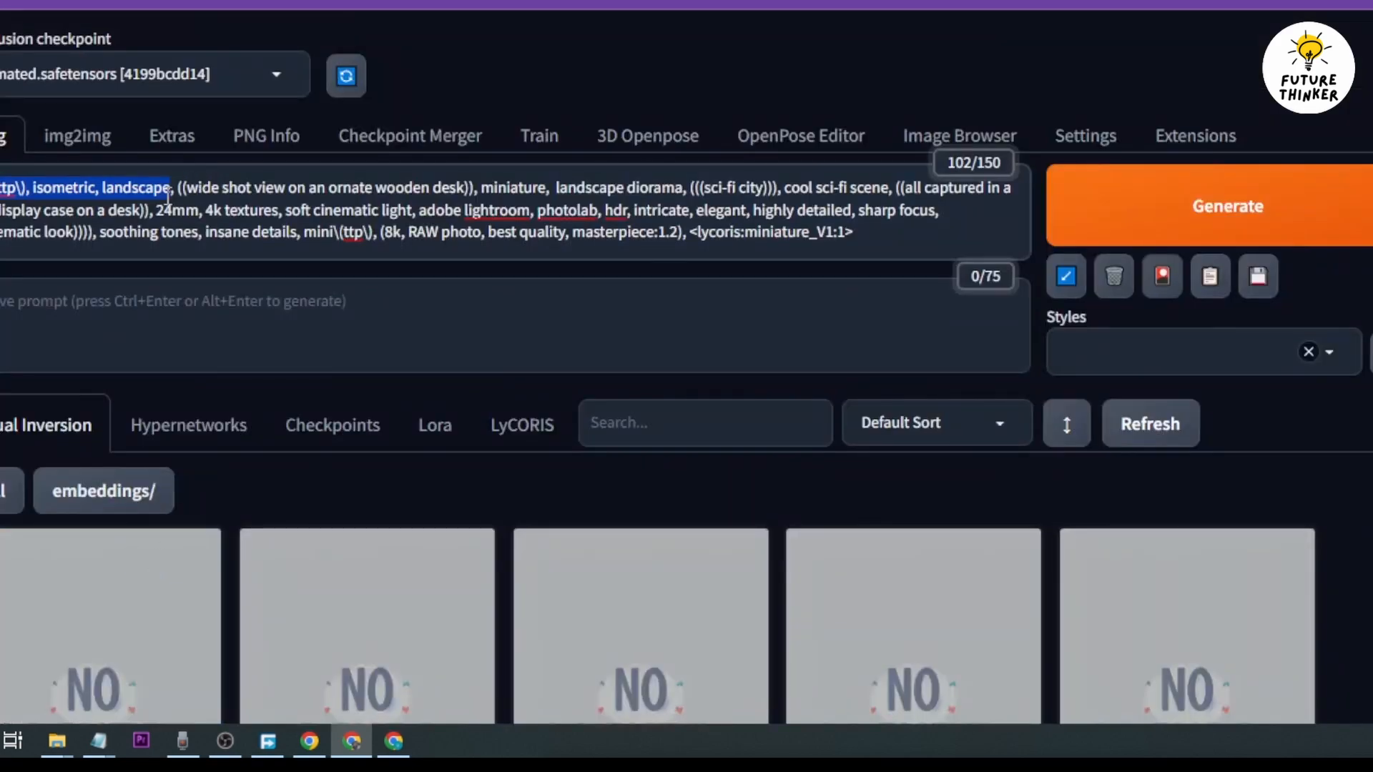
click(167, 194)
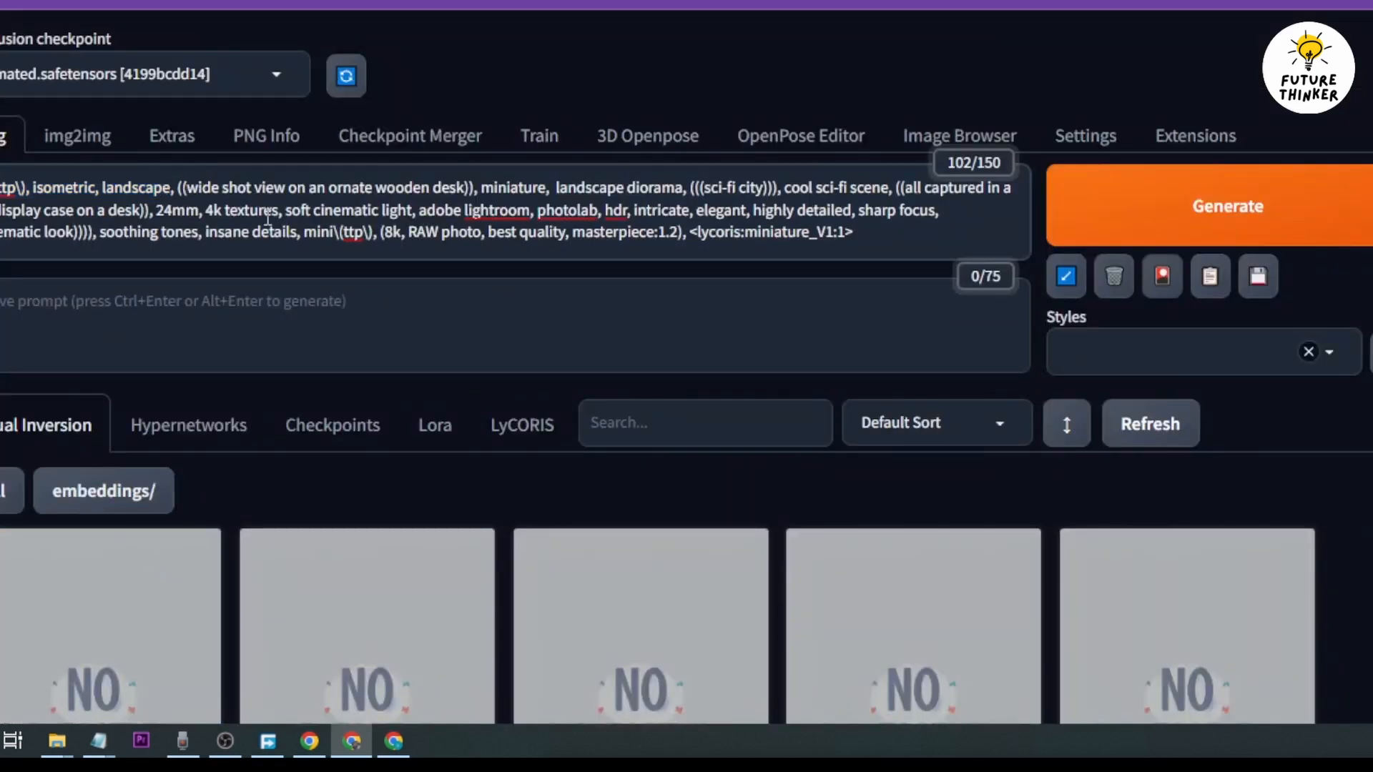
drag(691, 232, 854, 231)
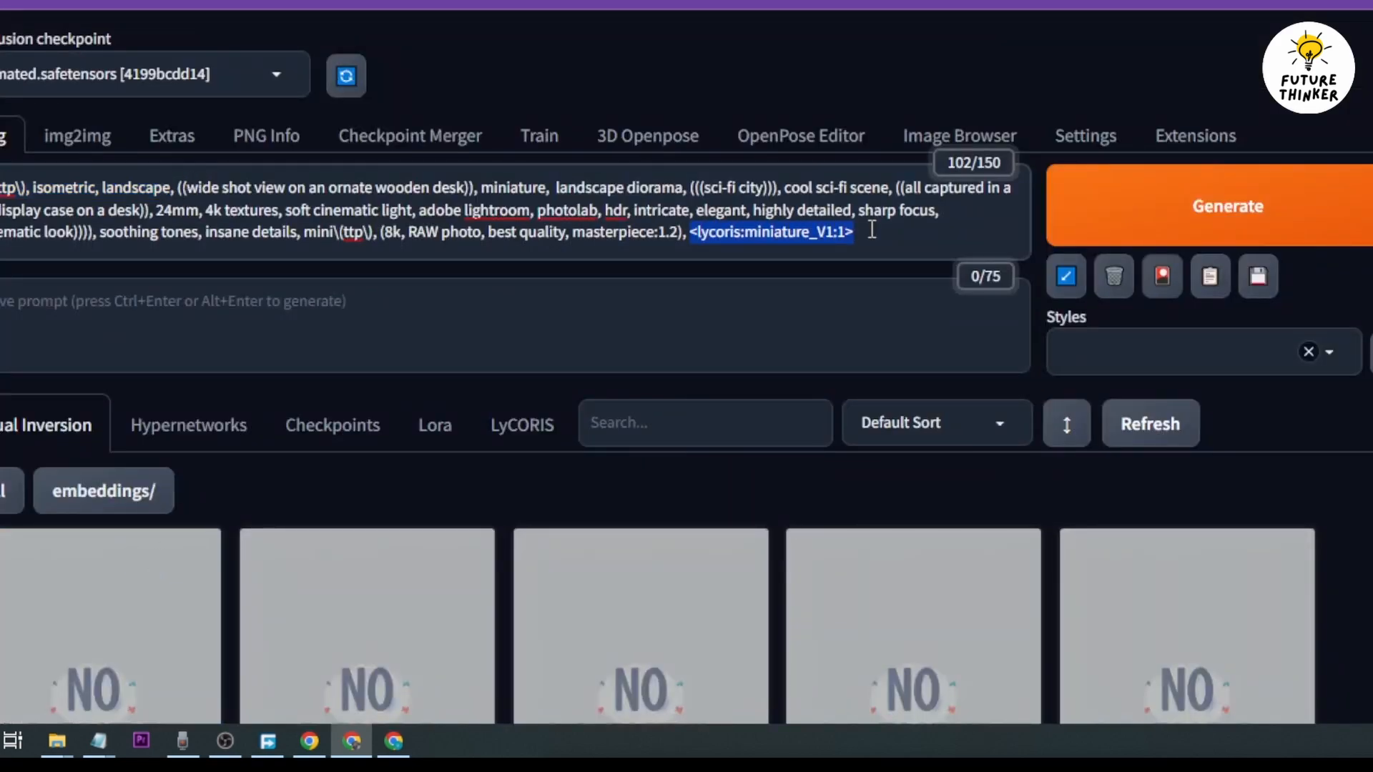
click(601, 231)
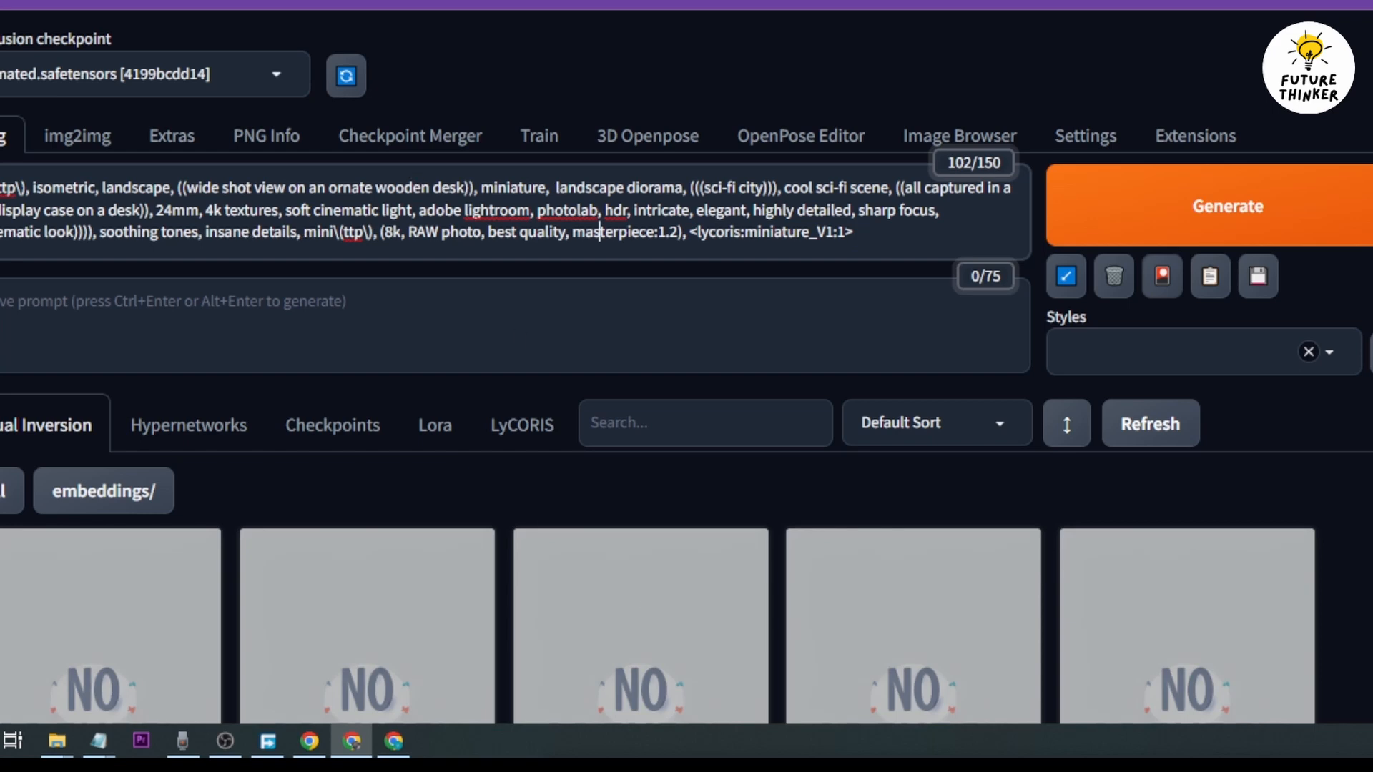
- Paste the prepared negative prompt with (EasyNegative:1.2), ng_deepnegative_v1_75t and the quality, anatomy, text, logo and watermark exclusions
key(alt+Tab)
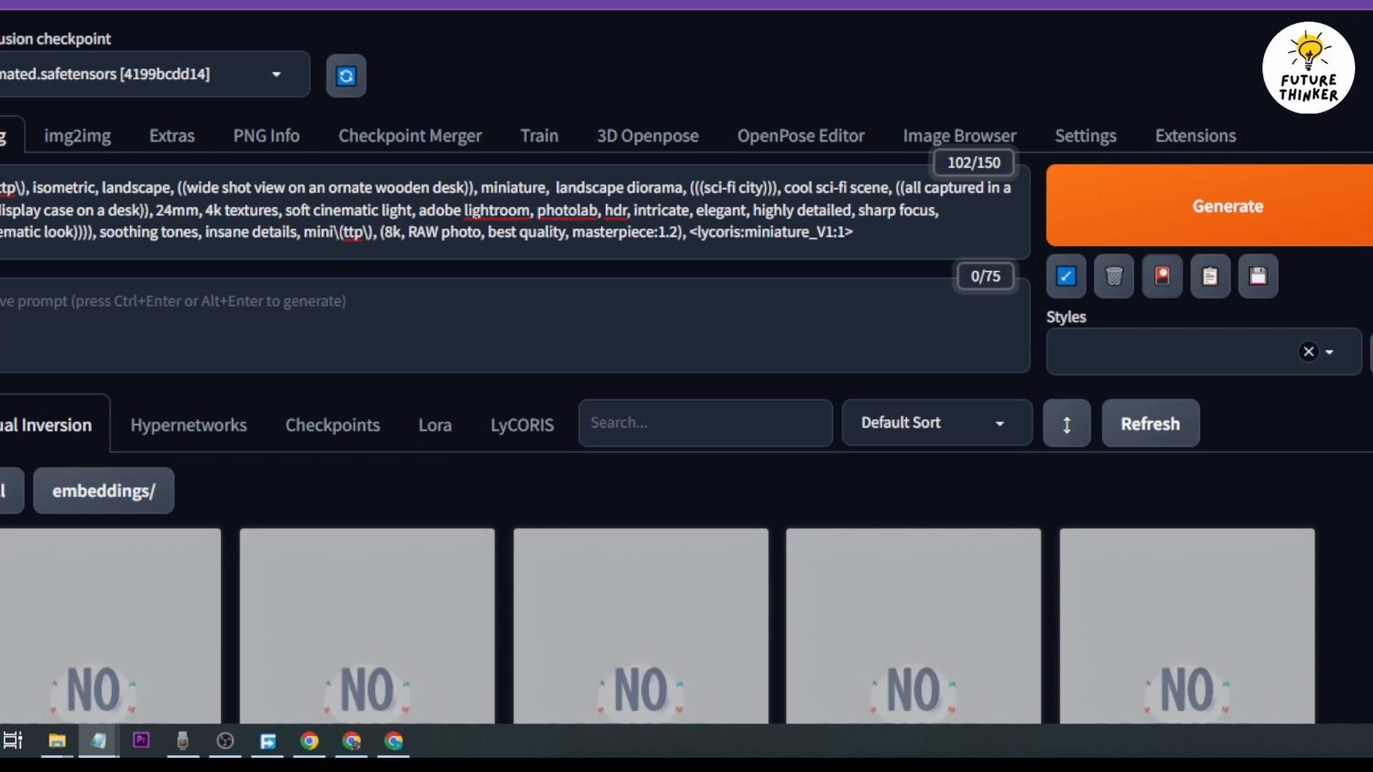
click(244, 315)
key(ctrl+v)
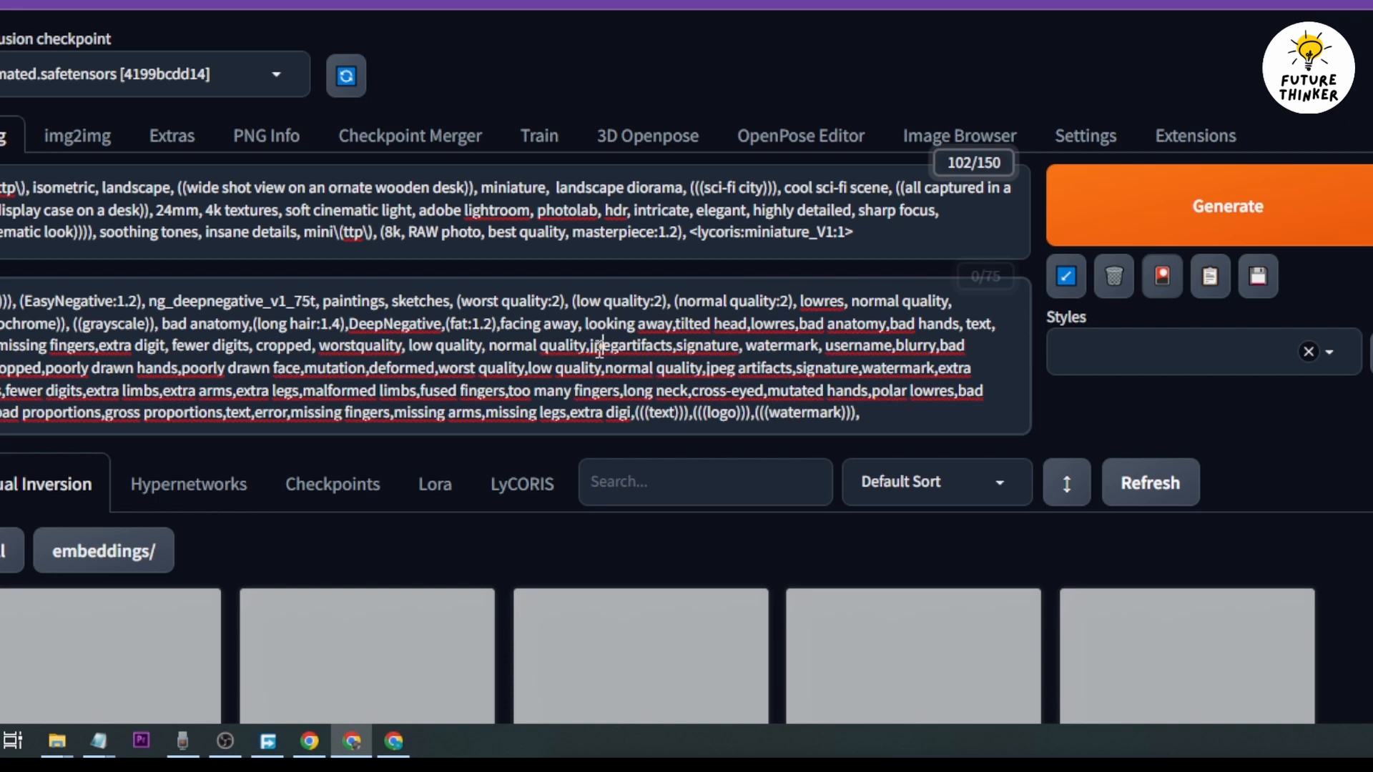
key(ctrl+a)
click(615, 250)
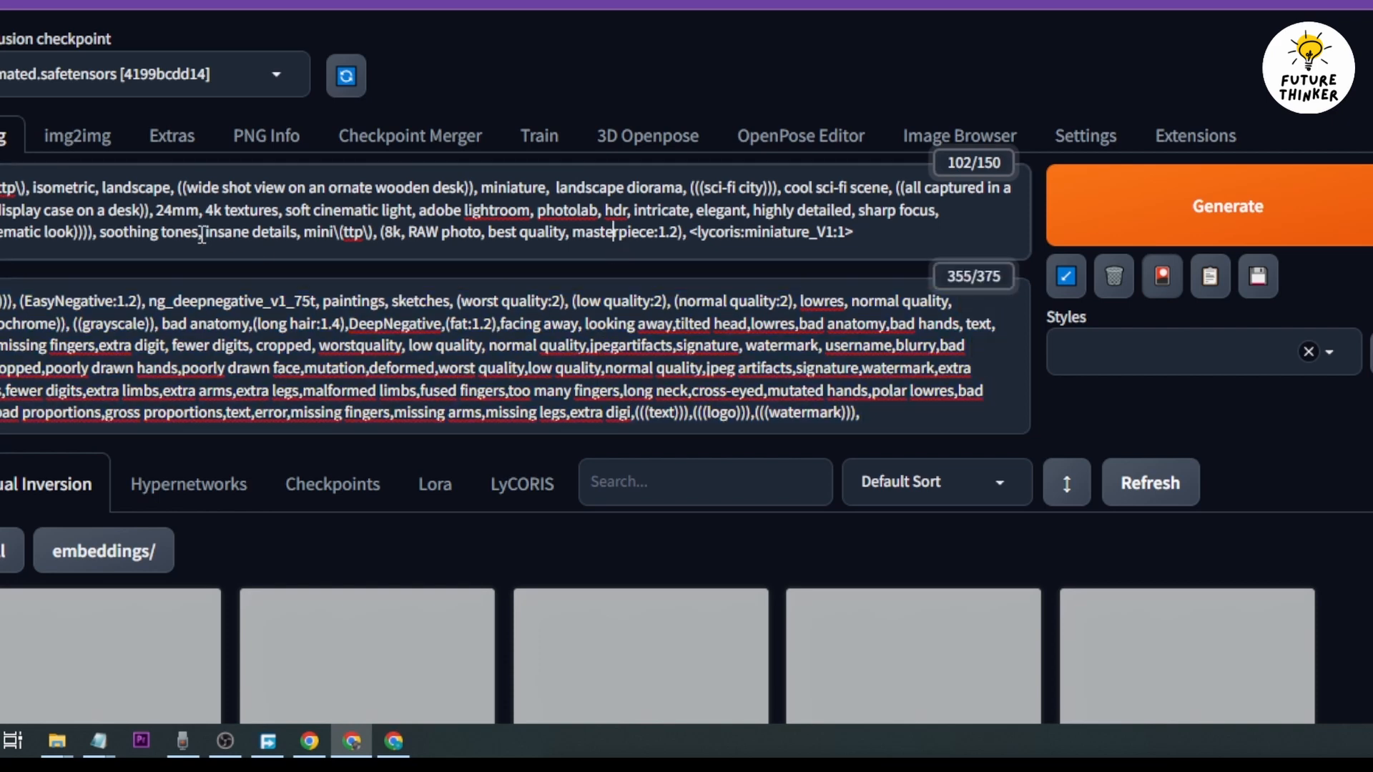
- Hide the extra networks to reveal the generation settings, and set the batch count to 10
scroll(203, 235, down, 2)
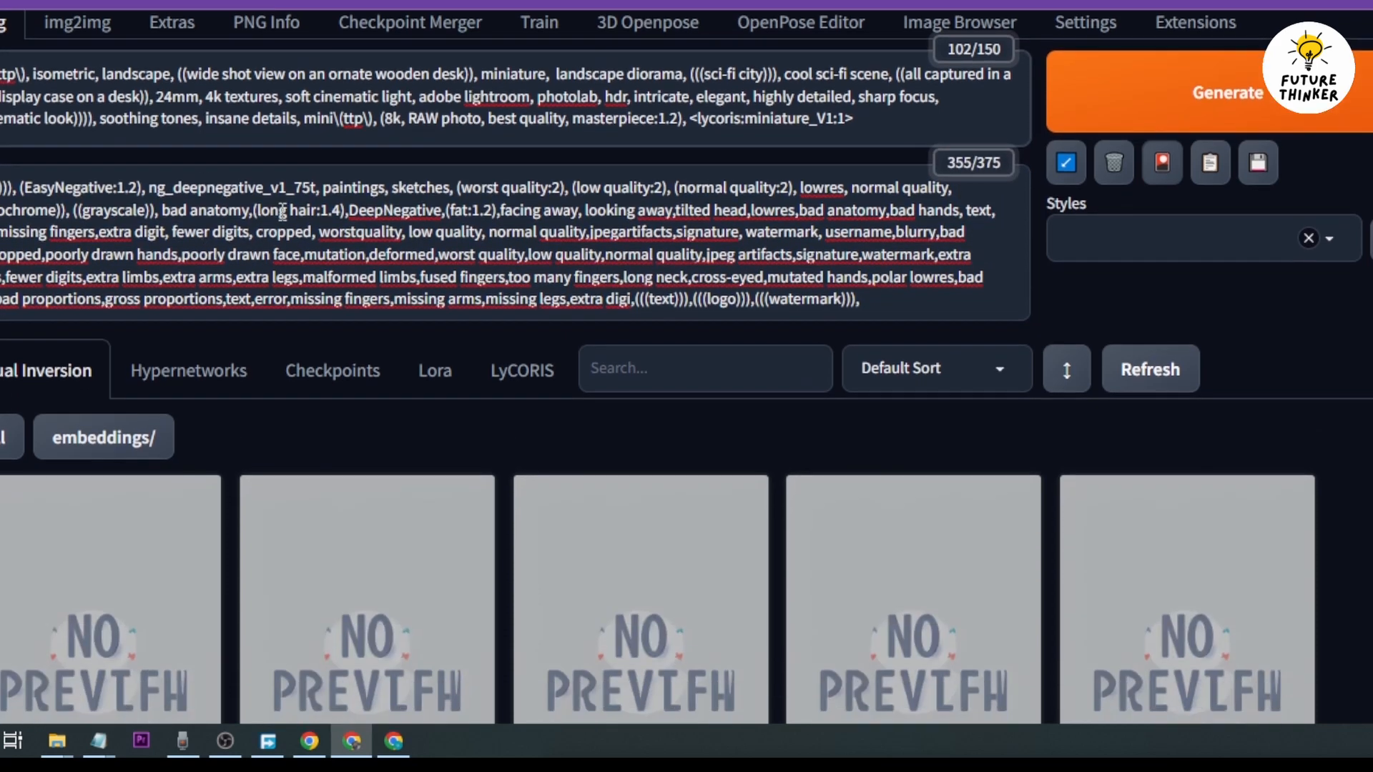
click(1173, 170)
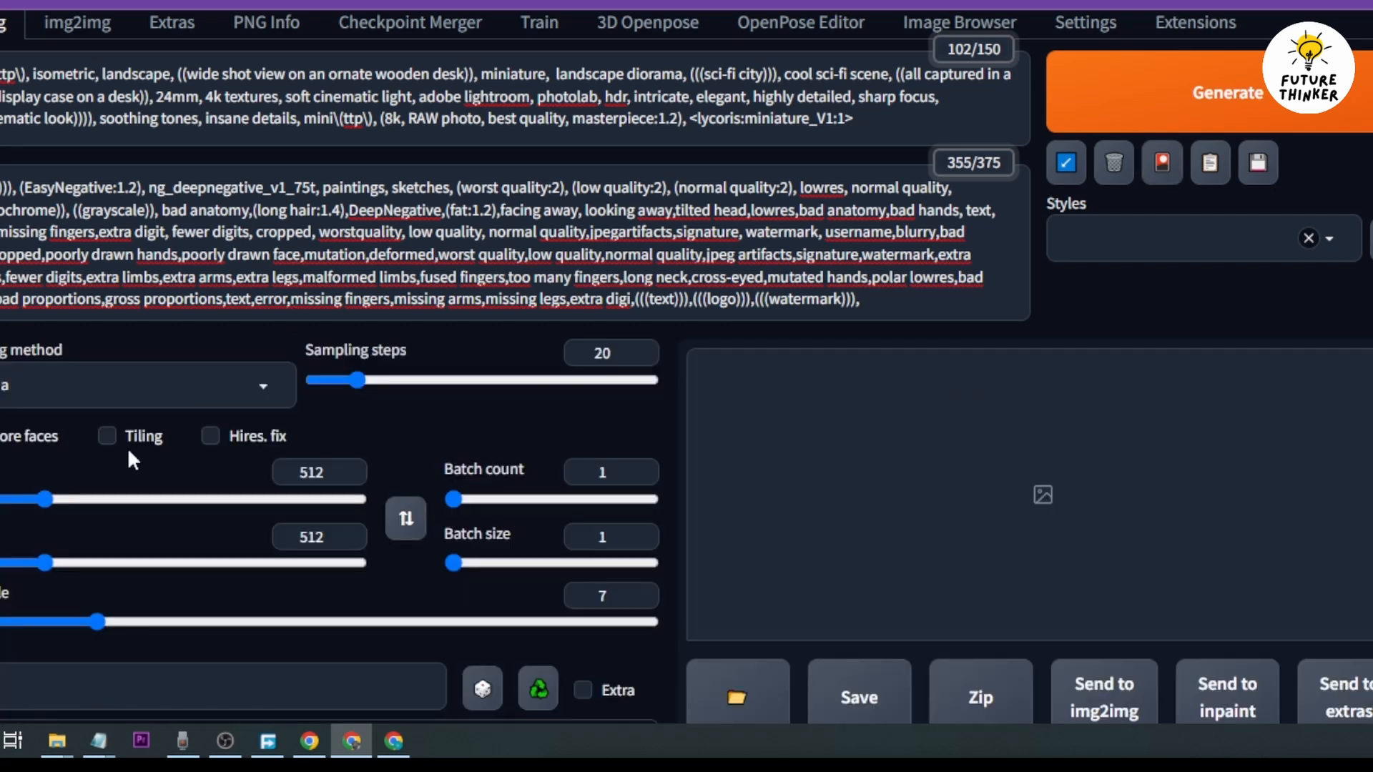
scroll(127, 448, down, 2)
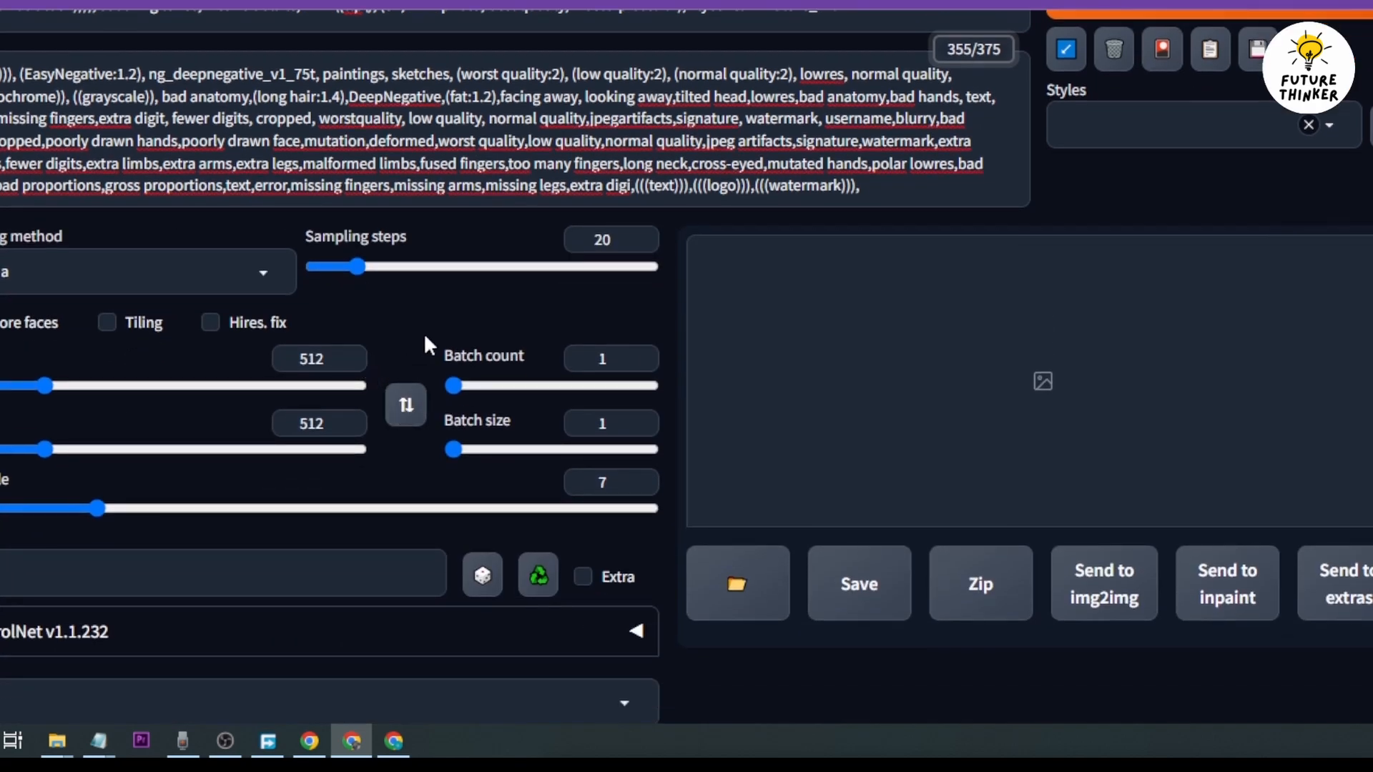
scroll(435, 354, down, 2)
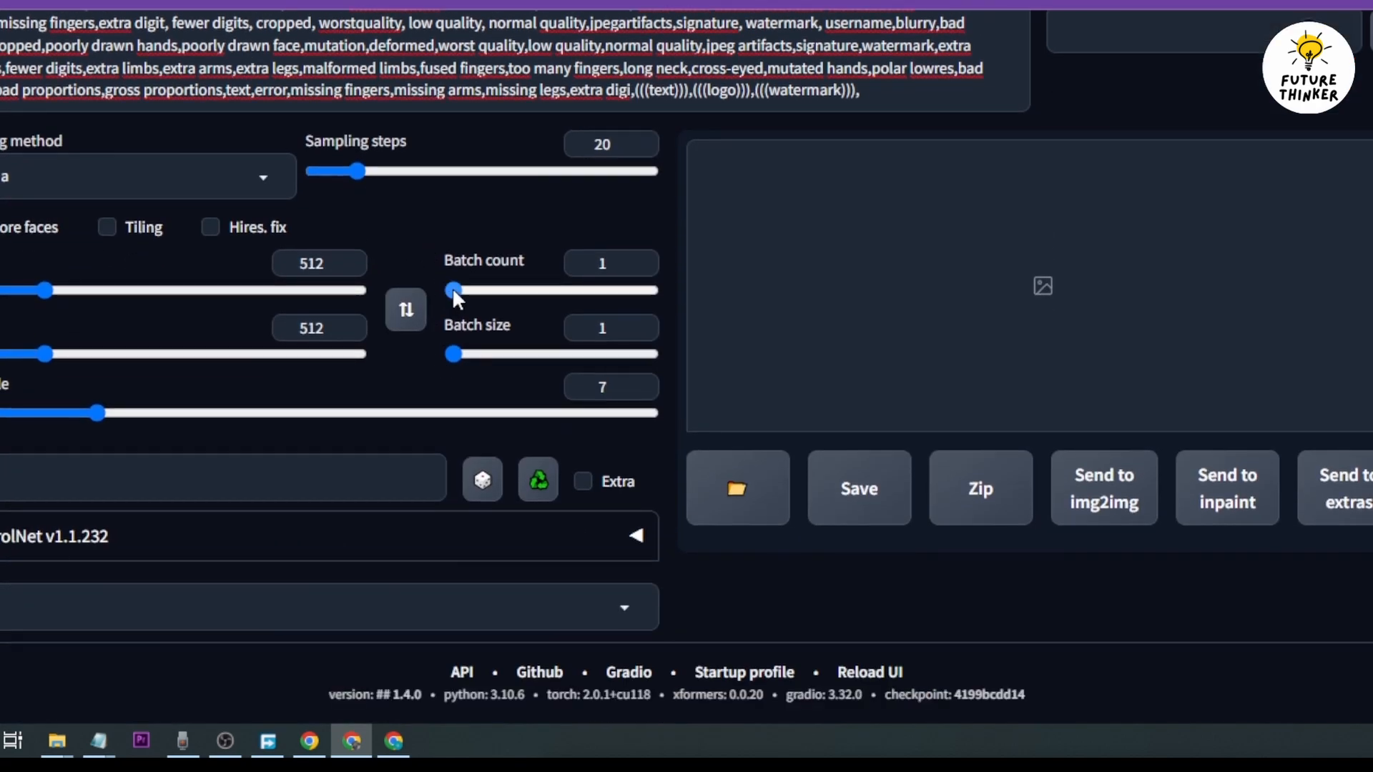
drag(452, 289, 470, 291)
- Change the sampling method to DPM++ 2M Karras
scroll(92, 357, up, 2)
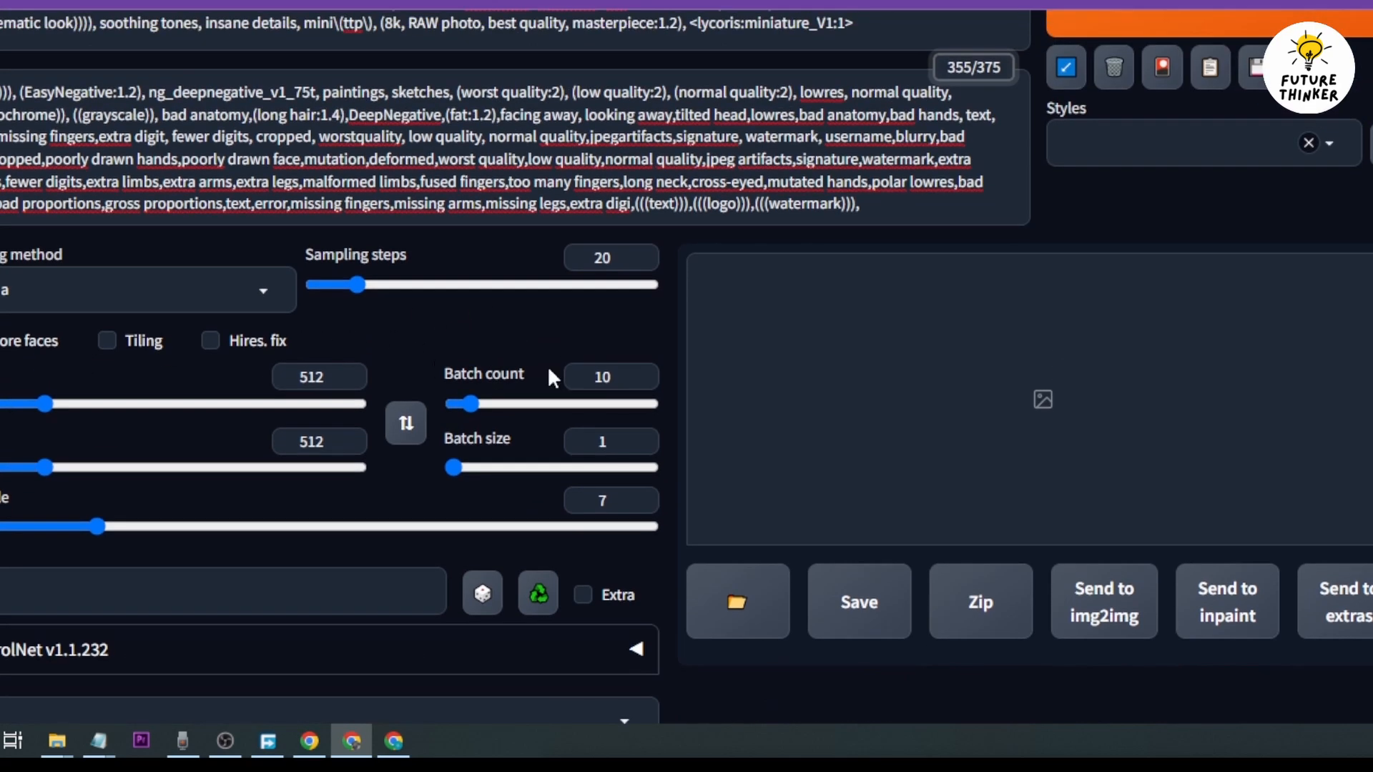
click(269, 281)
scroll(65, 565, down, 2)
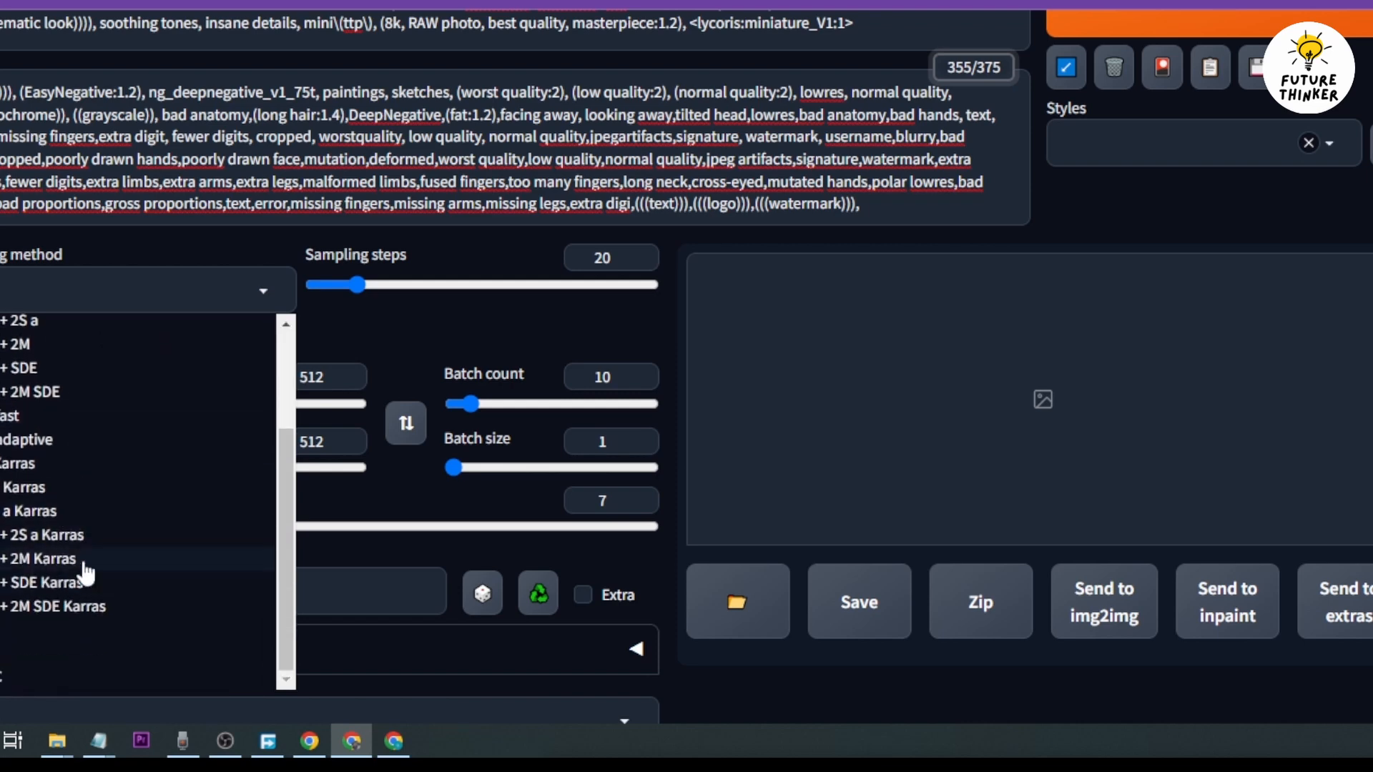
click(79, 560)
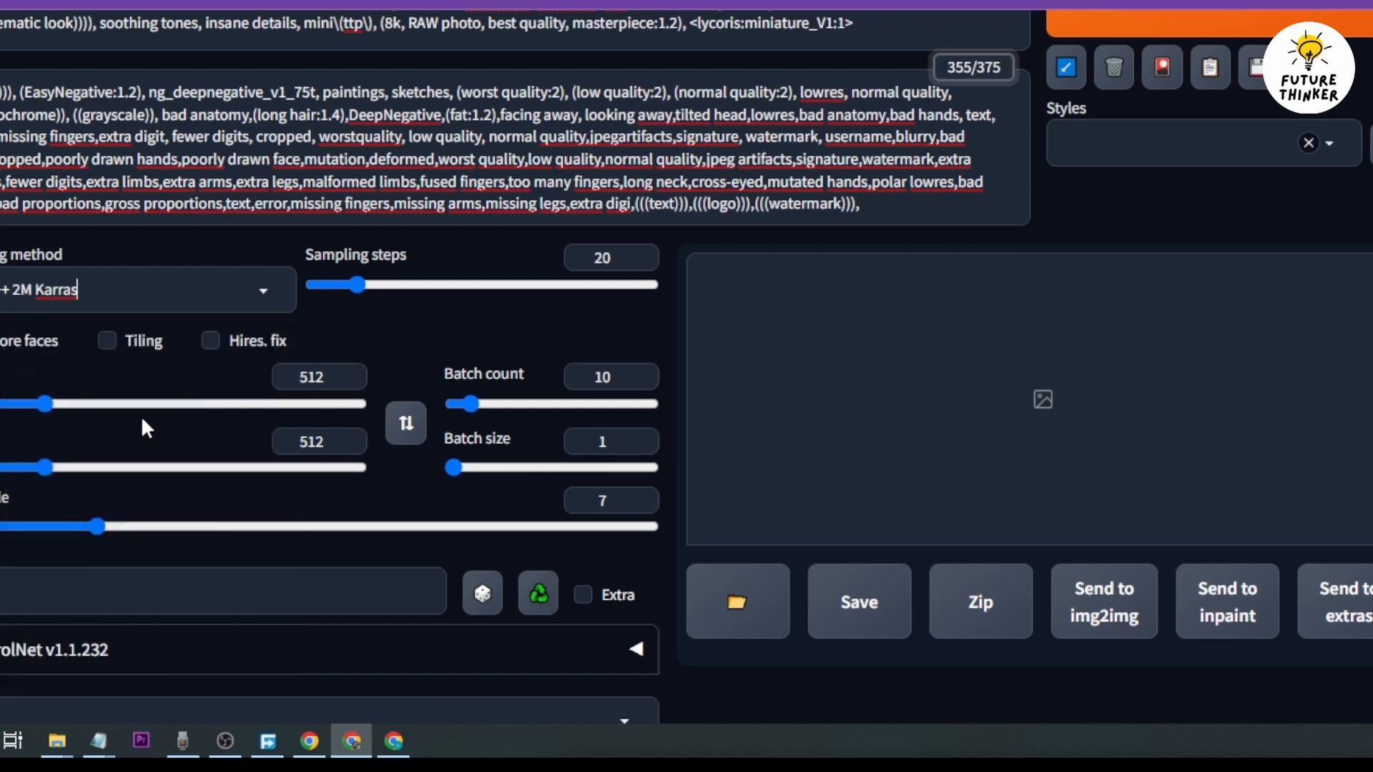
- Generate the batch of miniature sci-fi city images and bring the output gallery into view
scroll(552, 346, up, 3)
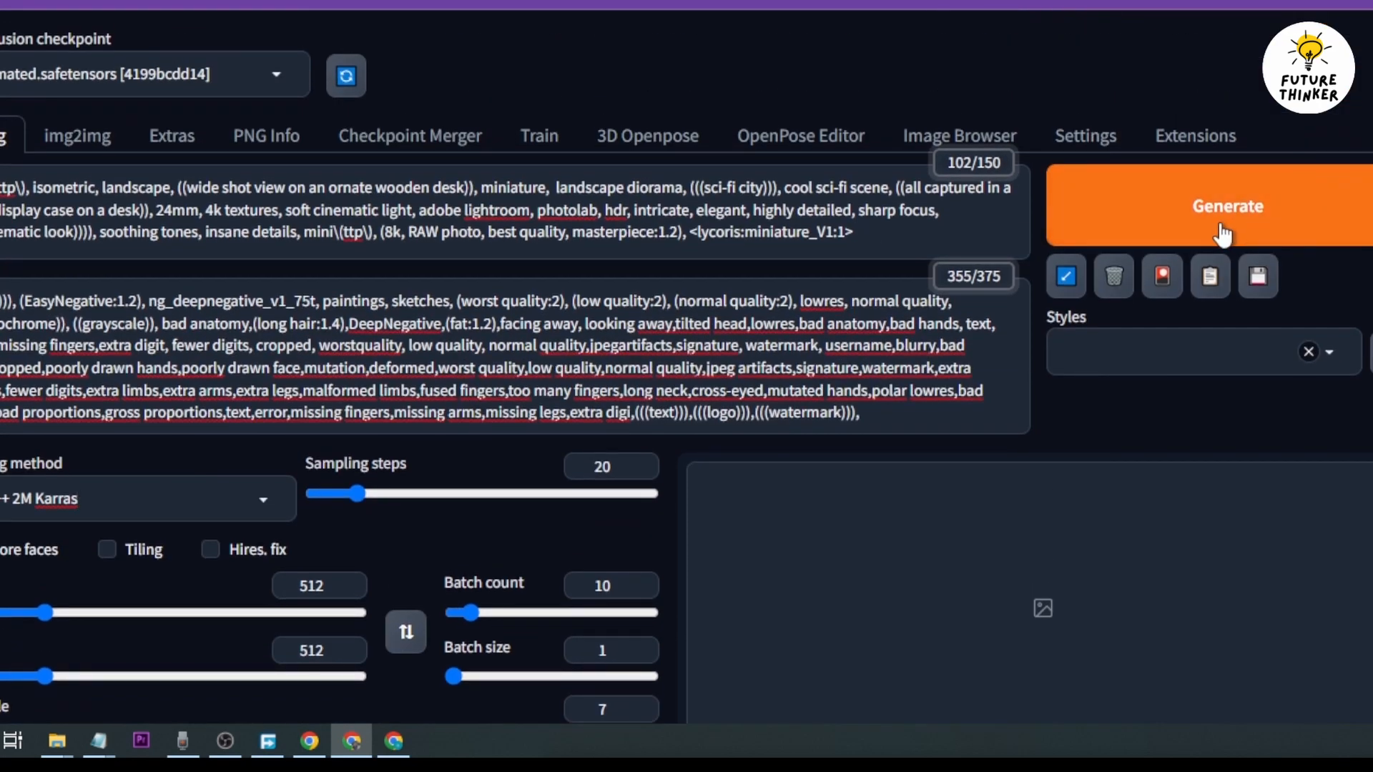
click(1225, 230)
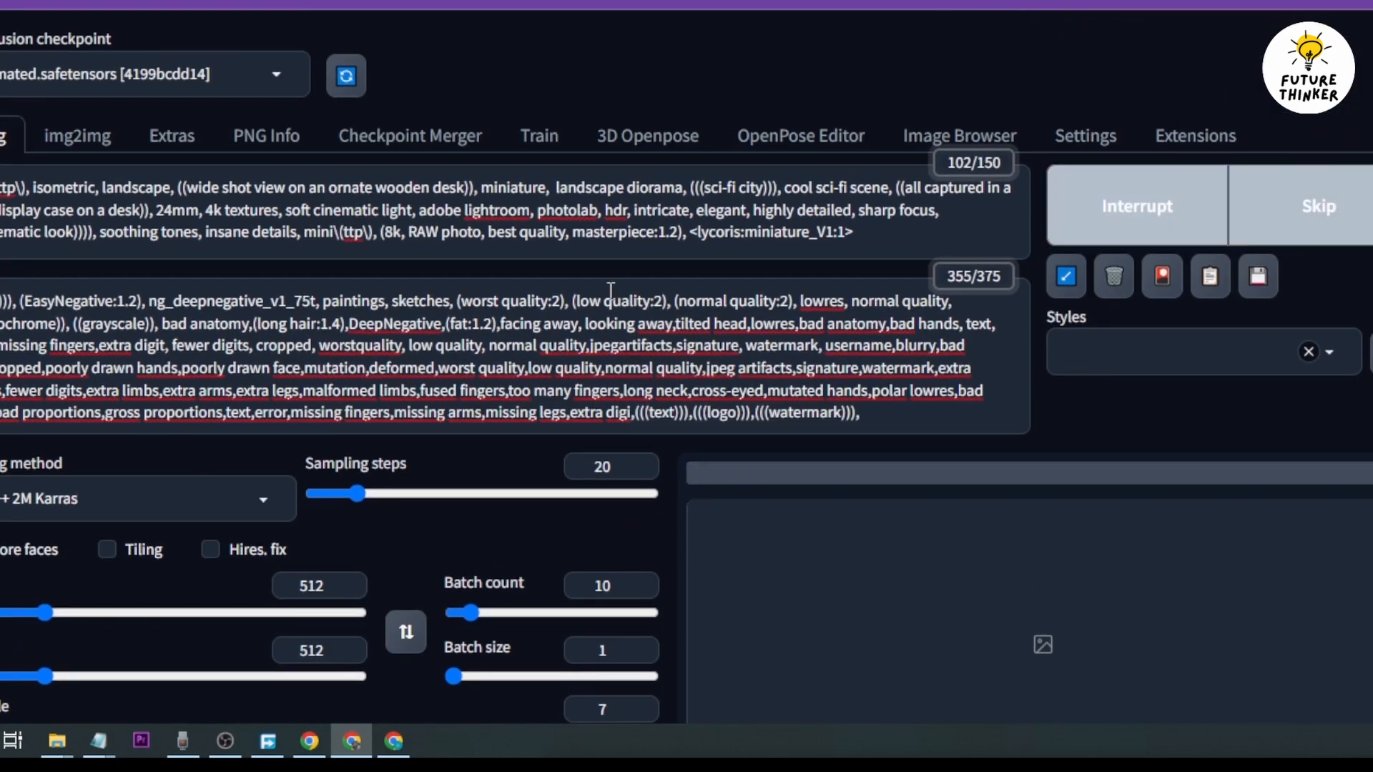
scroll(504, 329, down, 3)
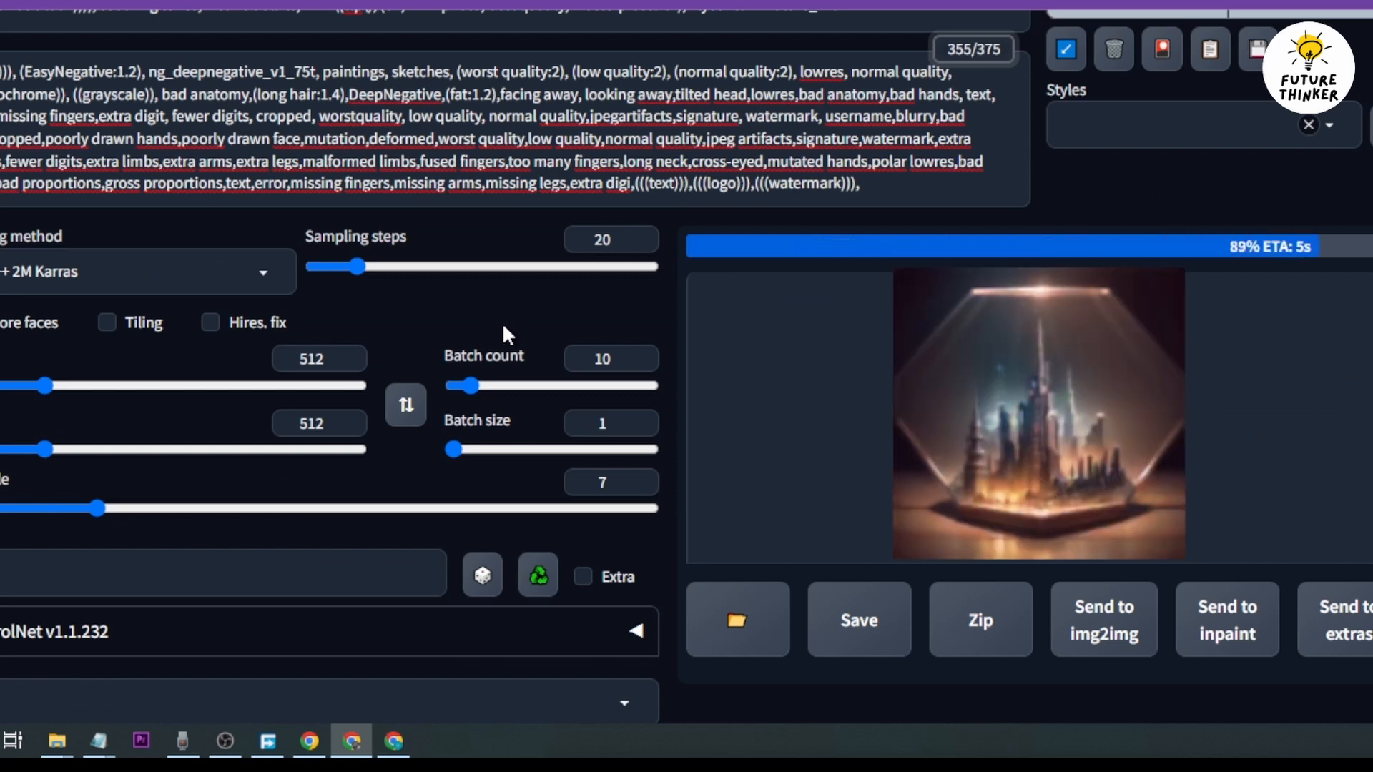
scroll(505, 330, down, 2)
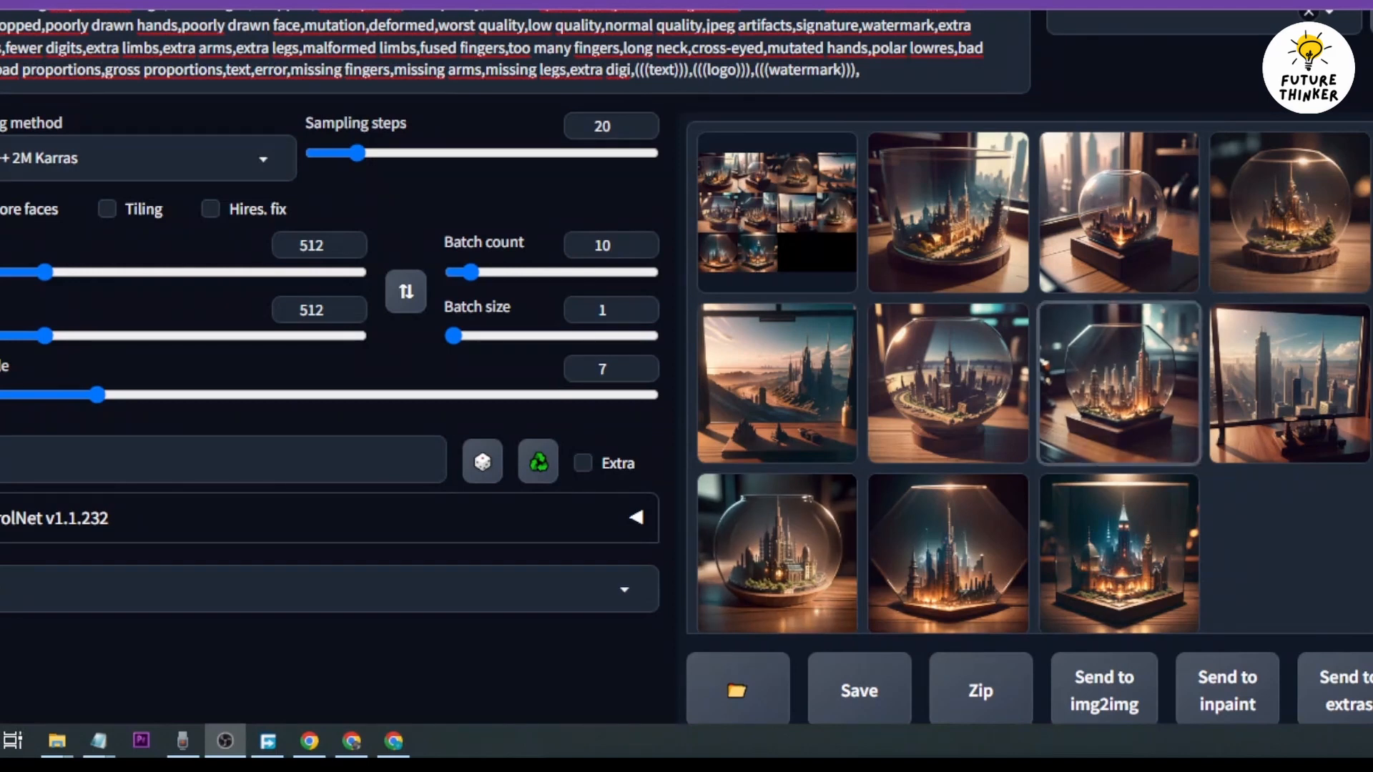
- Open the generated image grid, and review the individual miniature city images one by one at full size
click(814, 222)
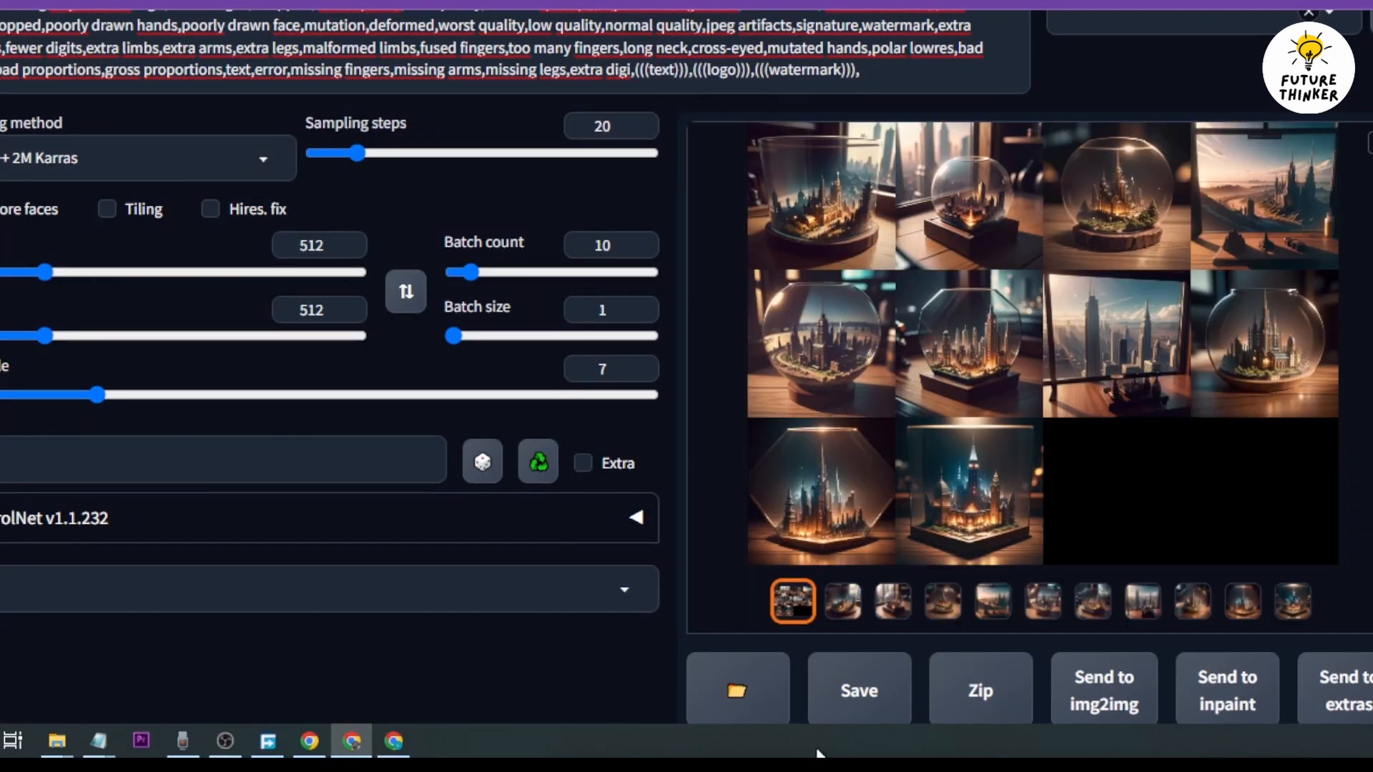
click(838, 607)
click(992, 350)
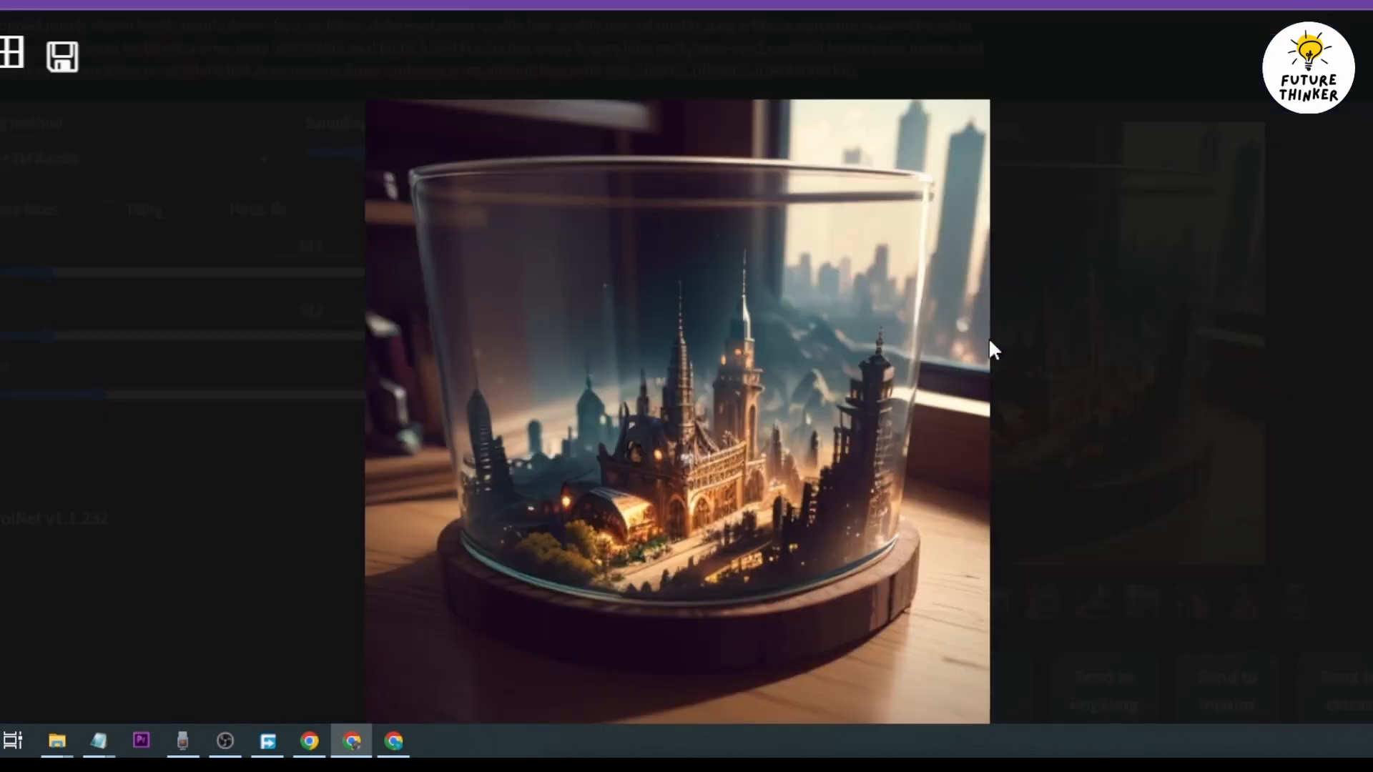
key(Right)
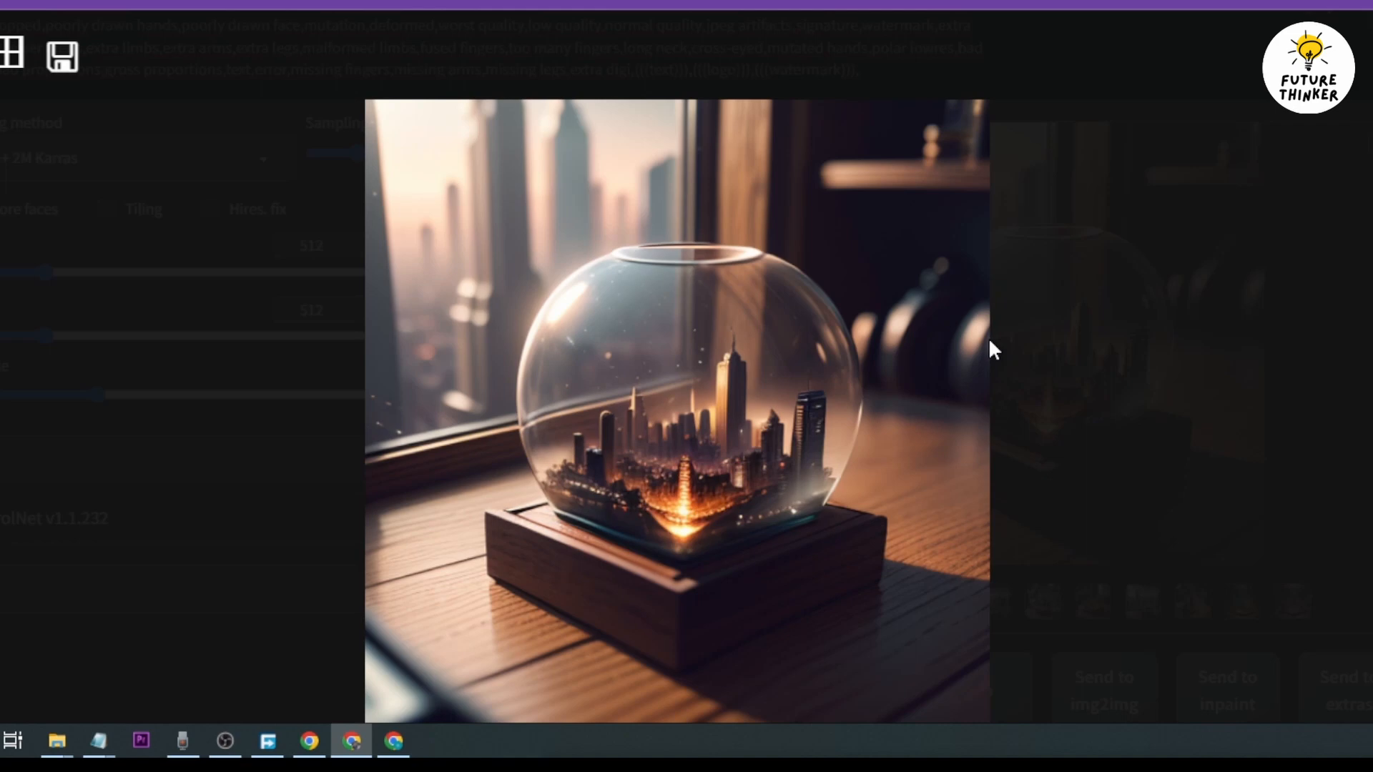
key(Right)
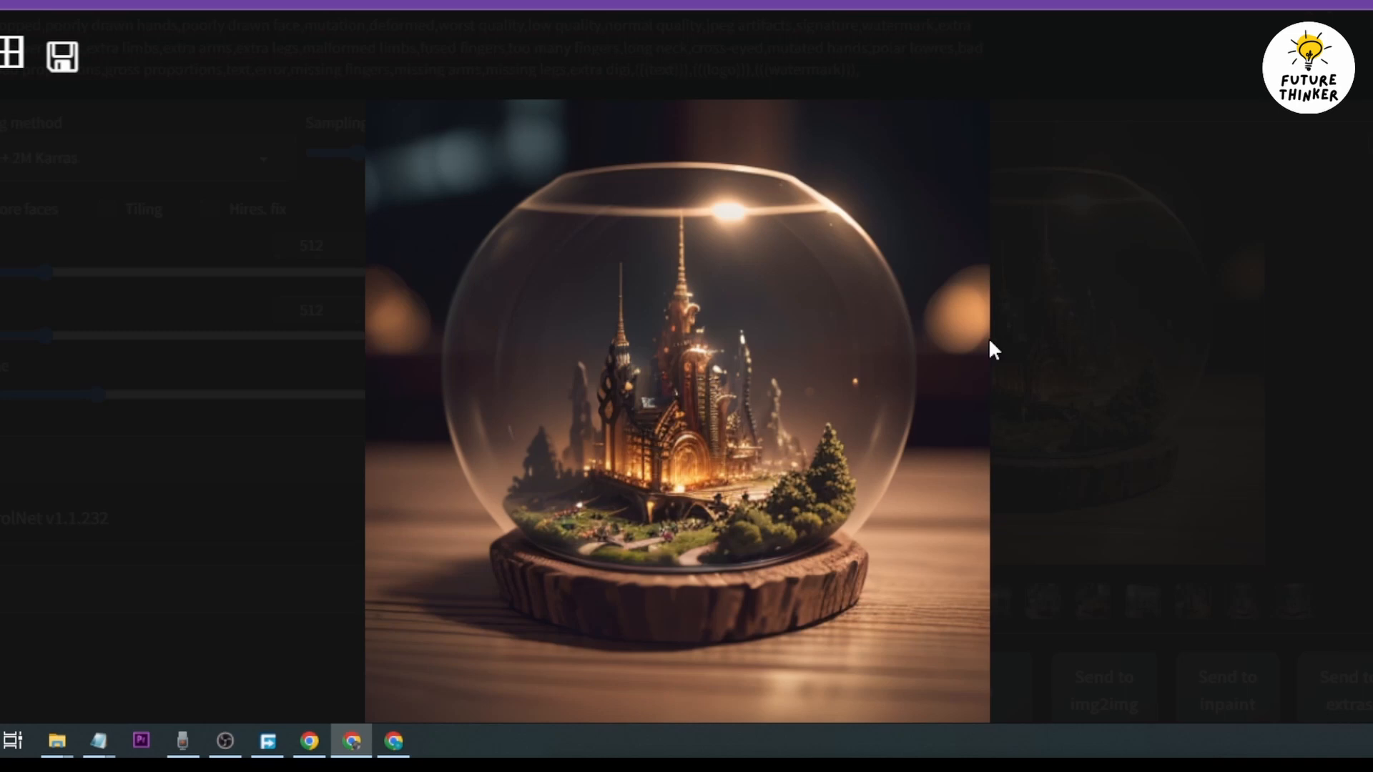
key(Right)
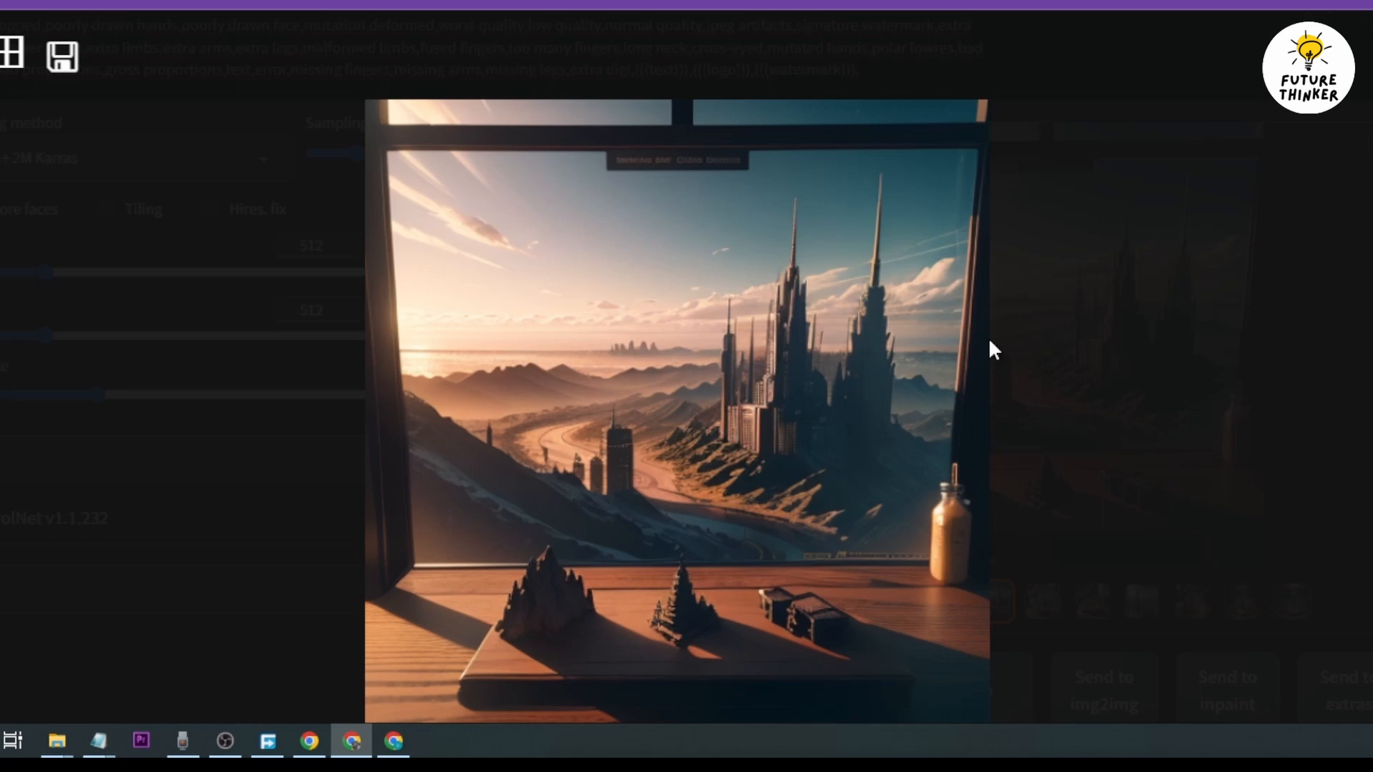
key(Right)
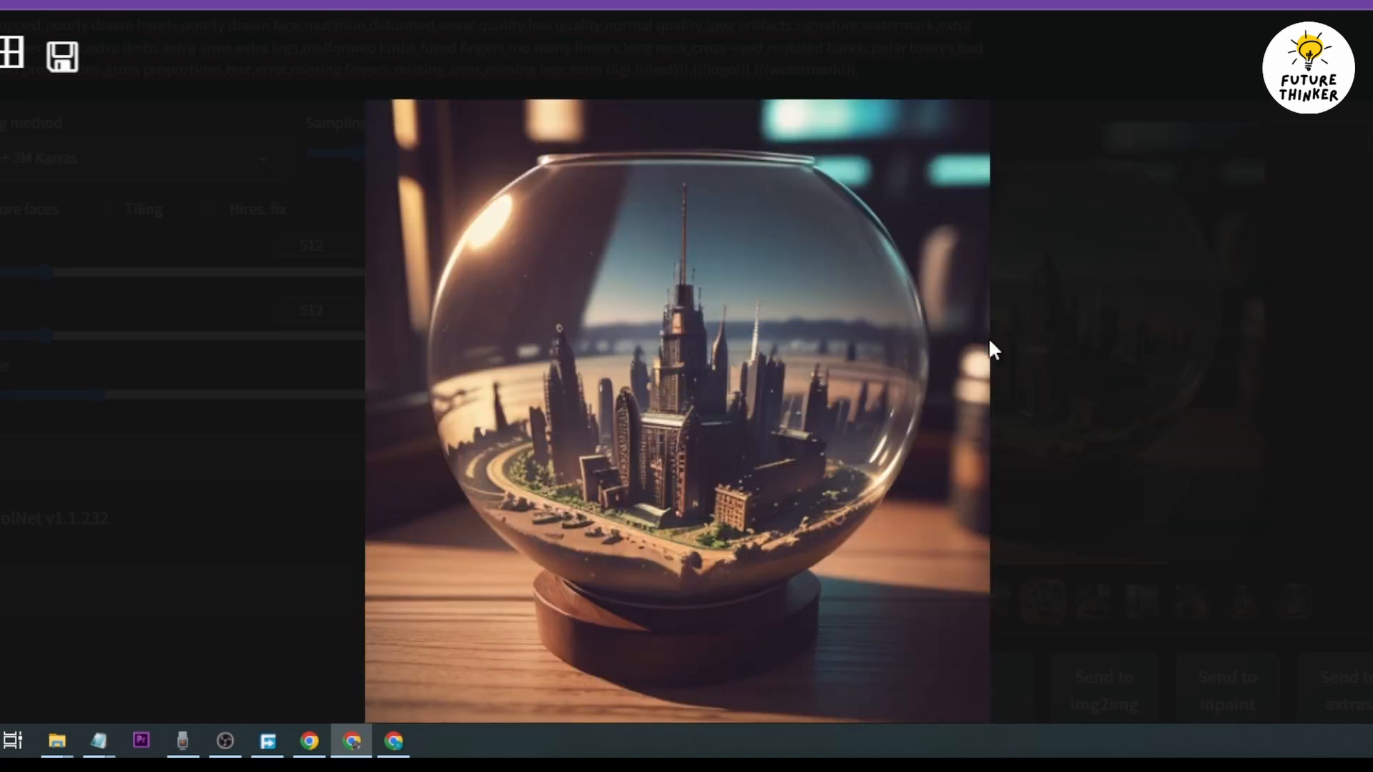
key(Right)
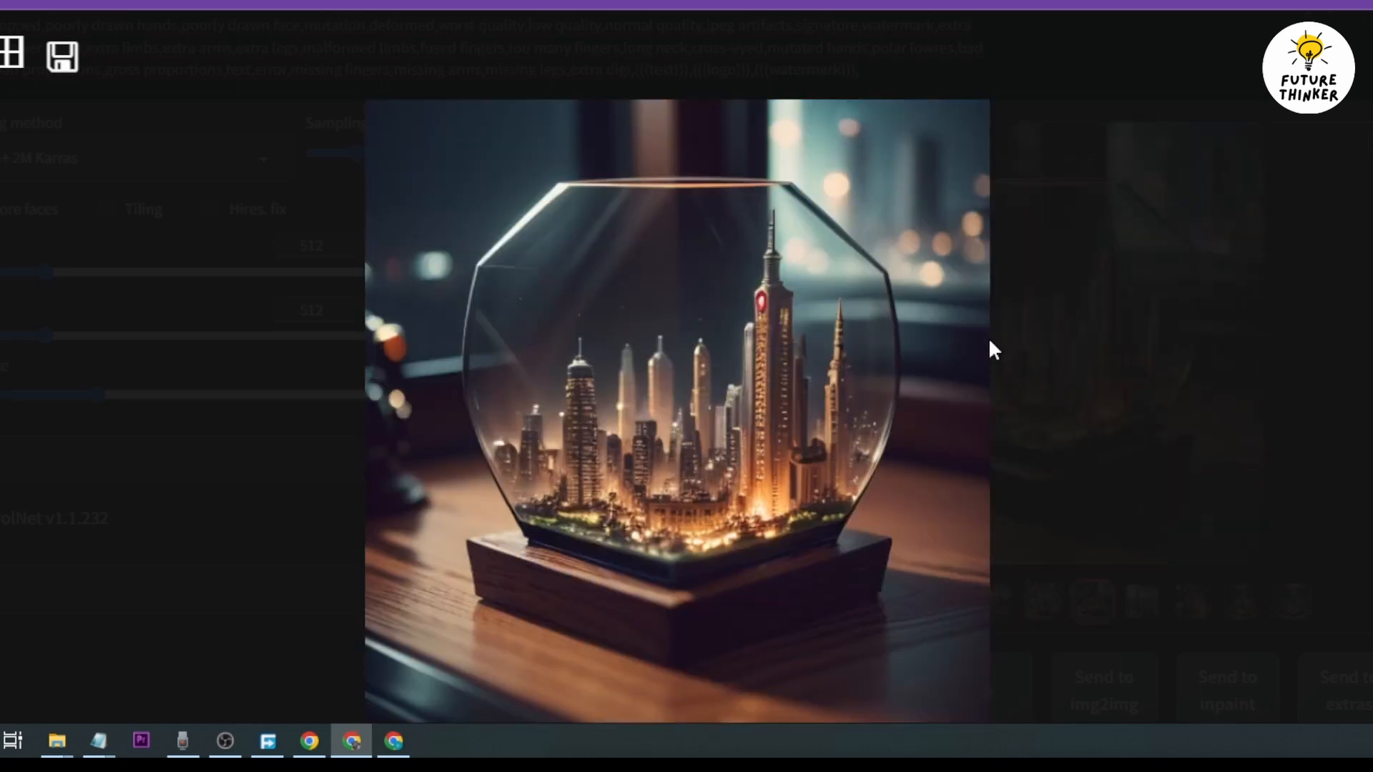
- Review the remaining full-size city images after the one in the angular glass case, through the end of the gallery
key(Right)
key(Right)
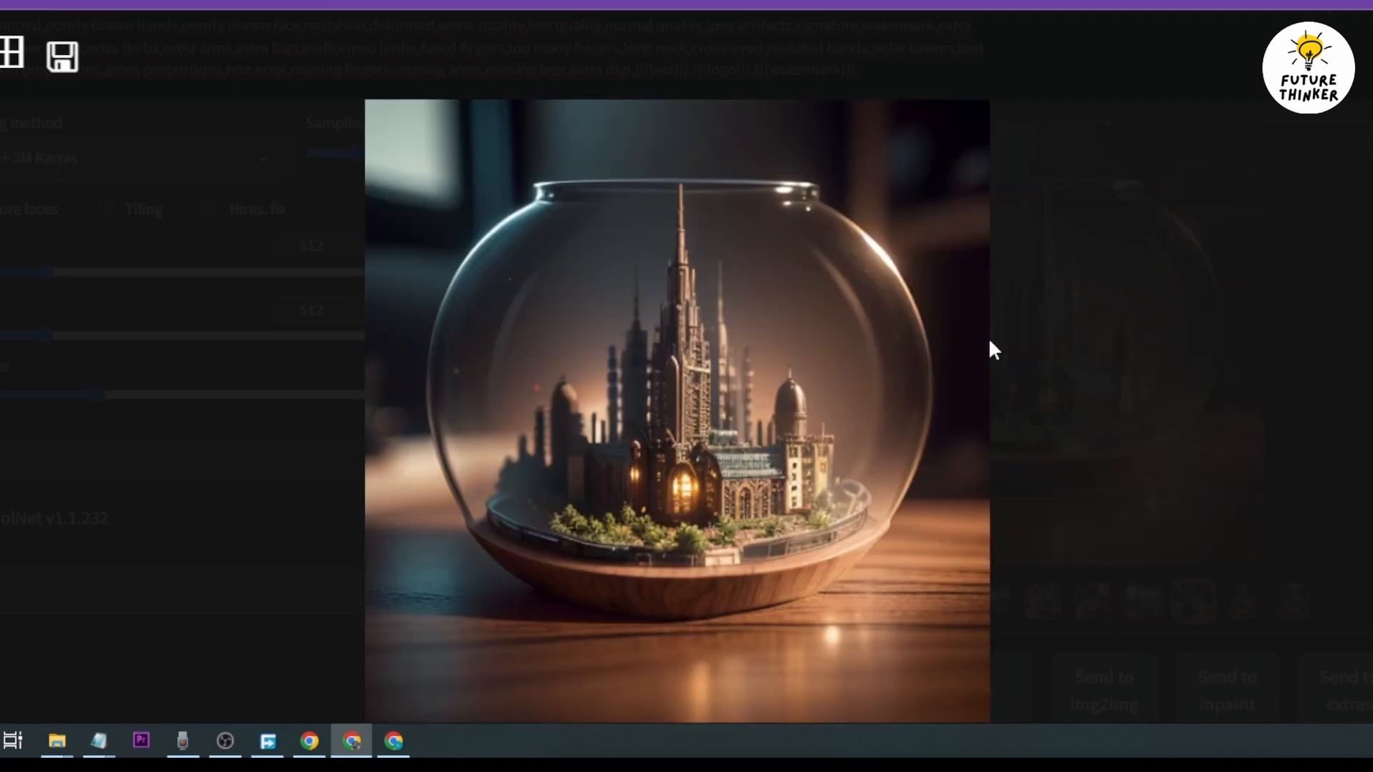
key(Right)
key(Right)
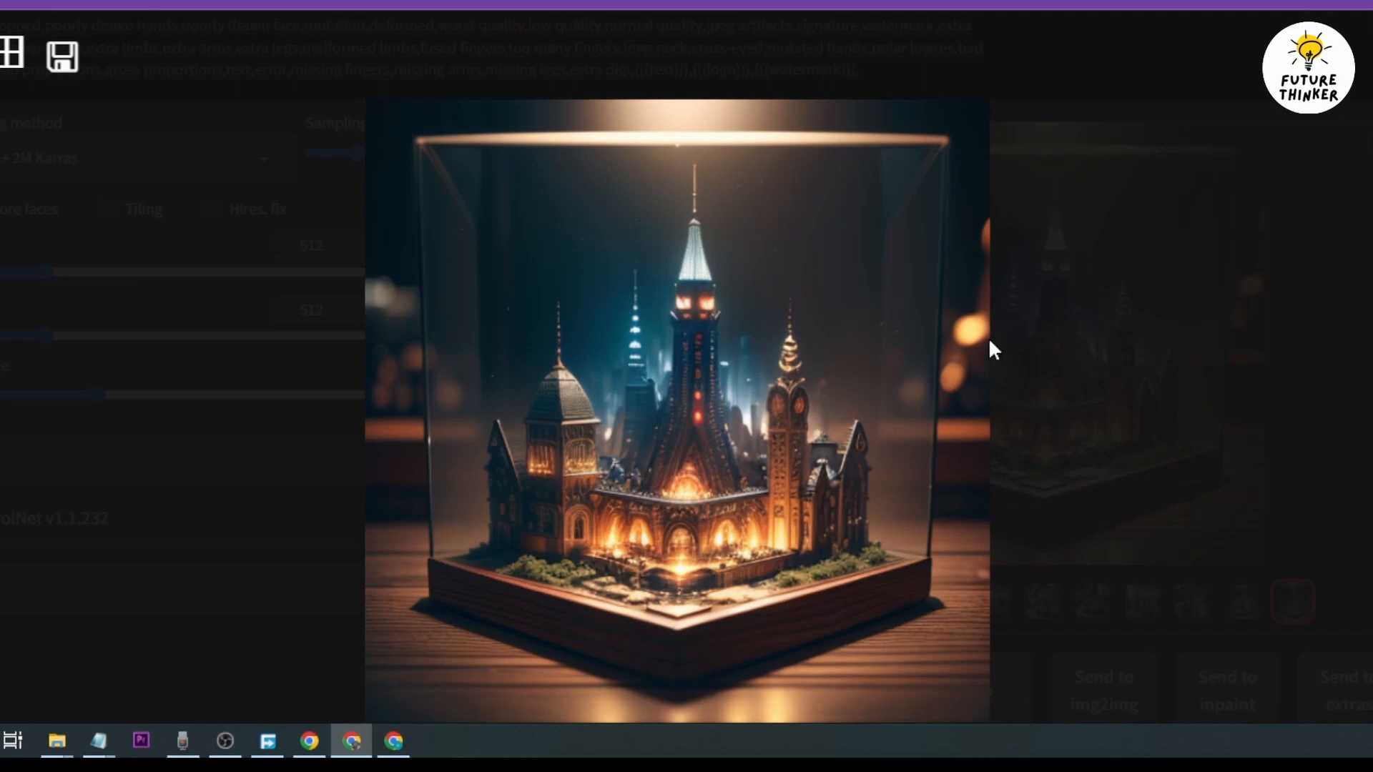
key(Right)
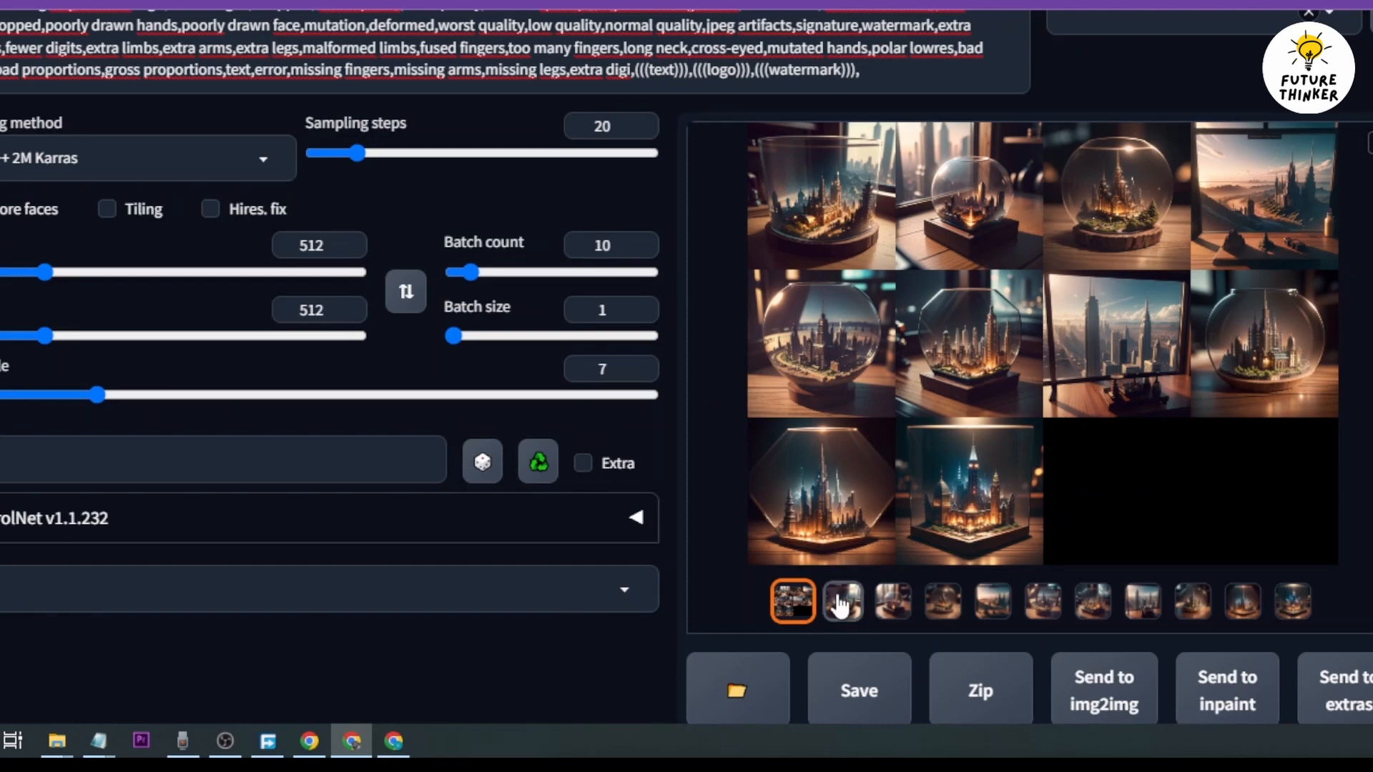
- View the first individual city image at full size, and open it in a separate browser tab
click(841, 601)
click(1004, 417)
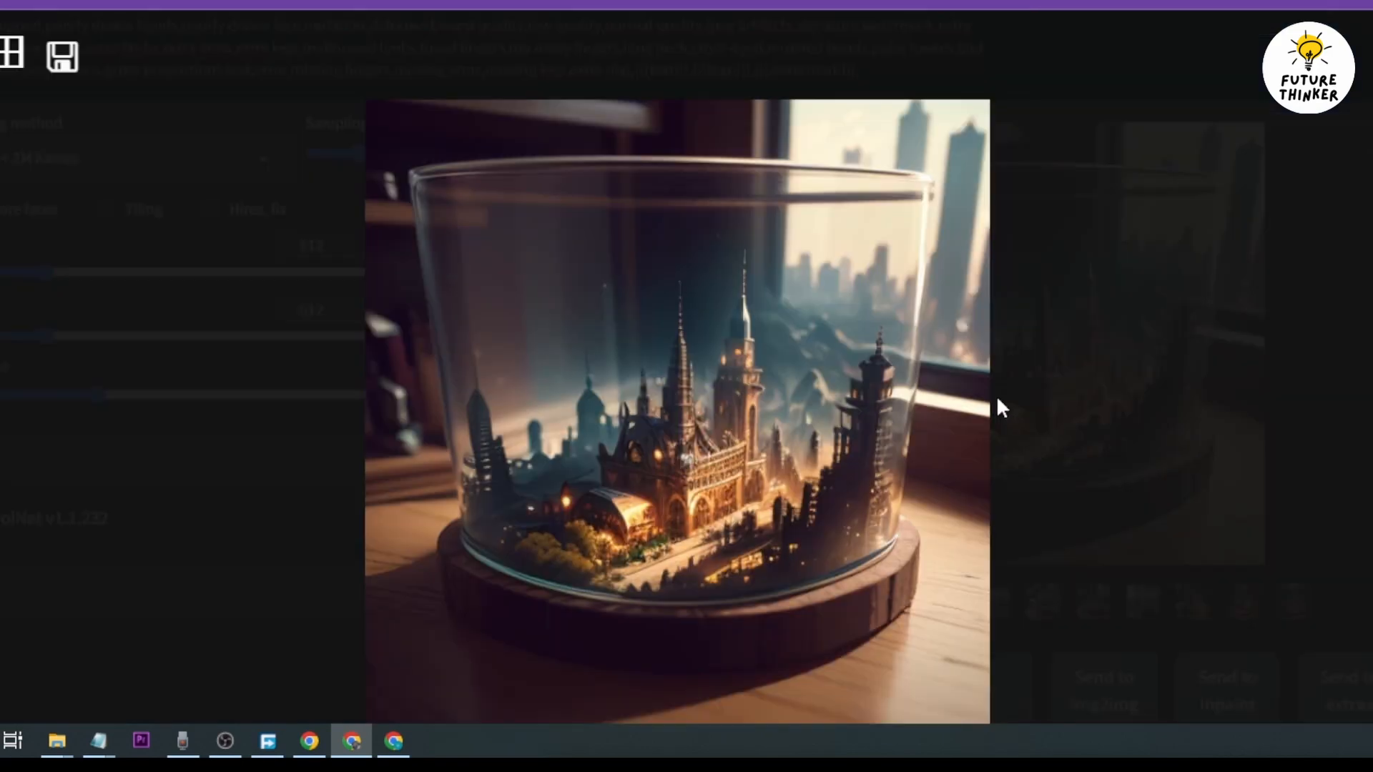
key(Right)
key(Left)
right_click(751, 296)
click(788, 316)
key(ctrl+Tab)
- Return to the full-size image grid, and review each generated city image again up to the last one
key(Left)
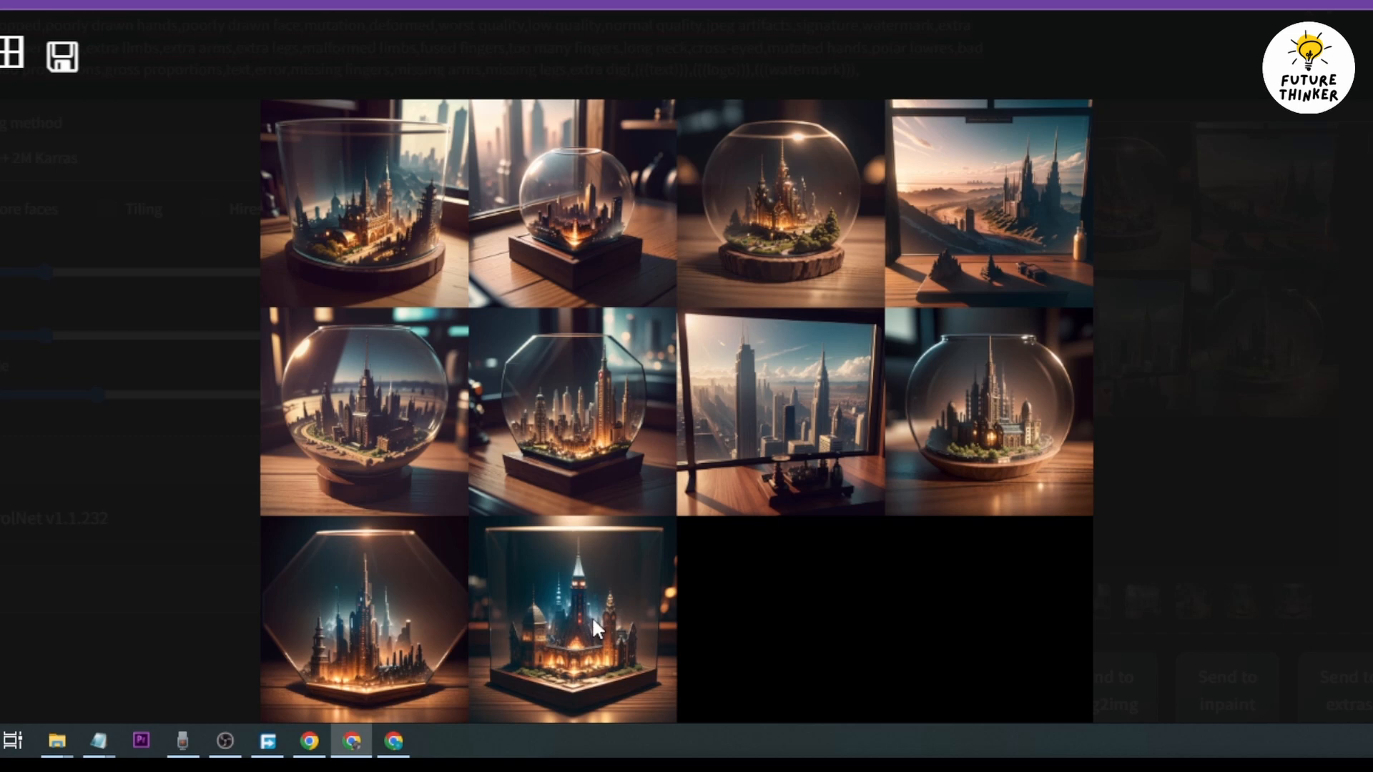
key(Right)
key(Right)
key(Right)
key(Right)
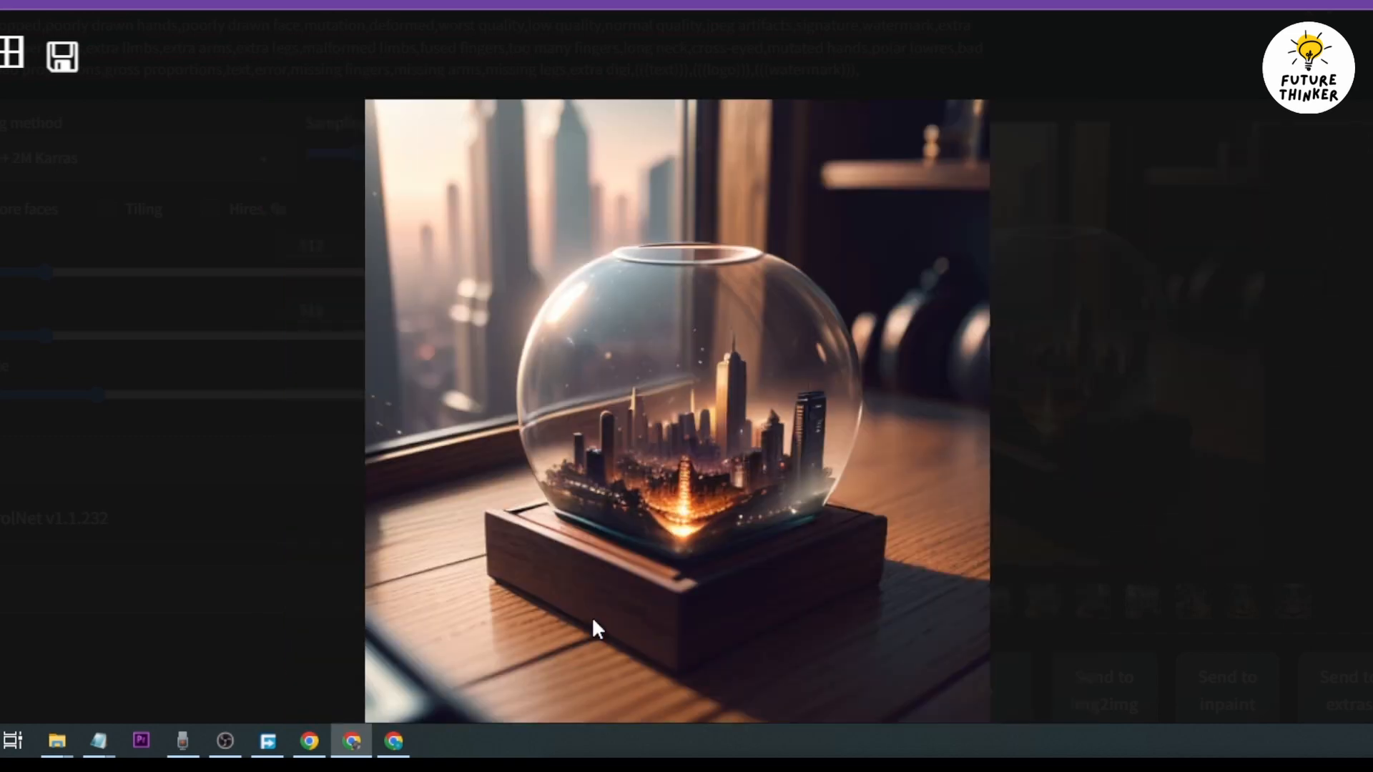
key(Right)
key(Right)
key(Right)
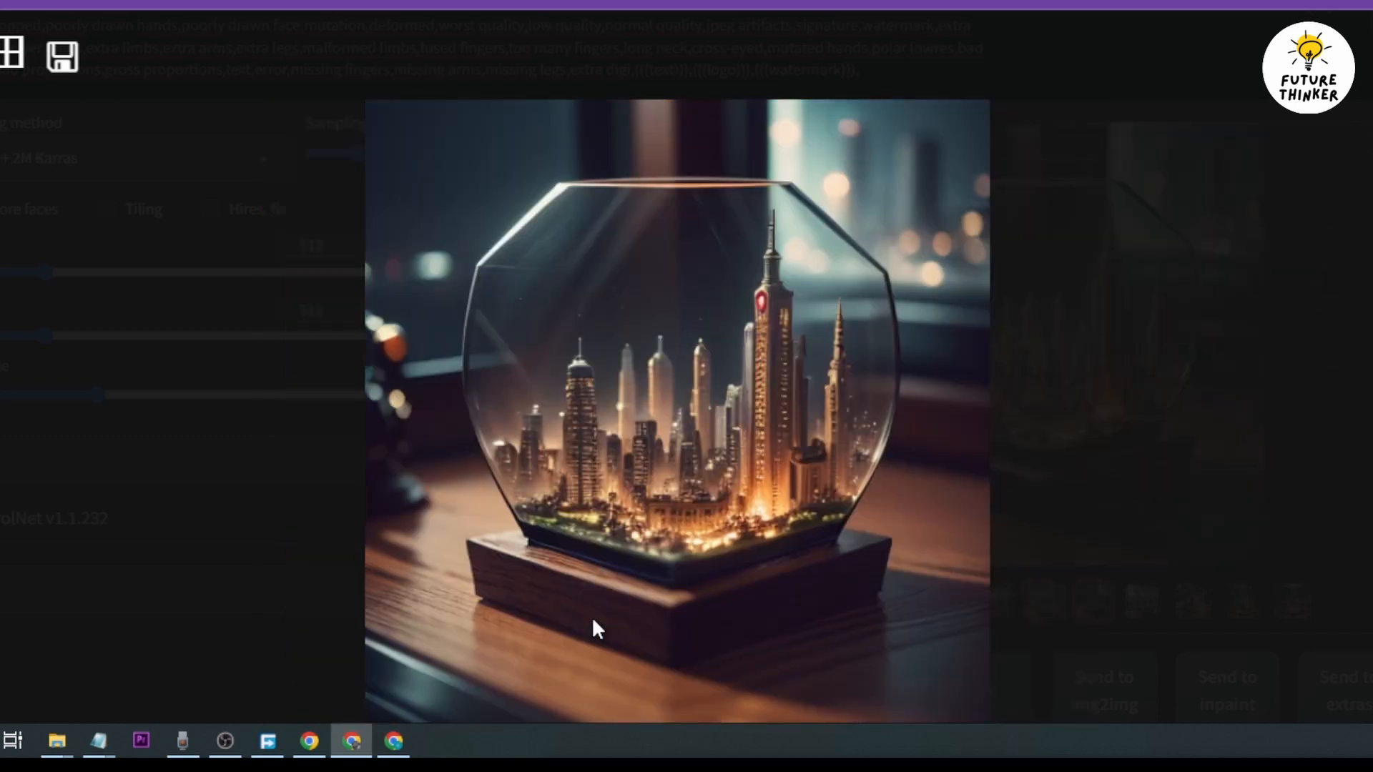
key(Right)
key(Right)
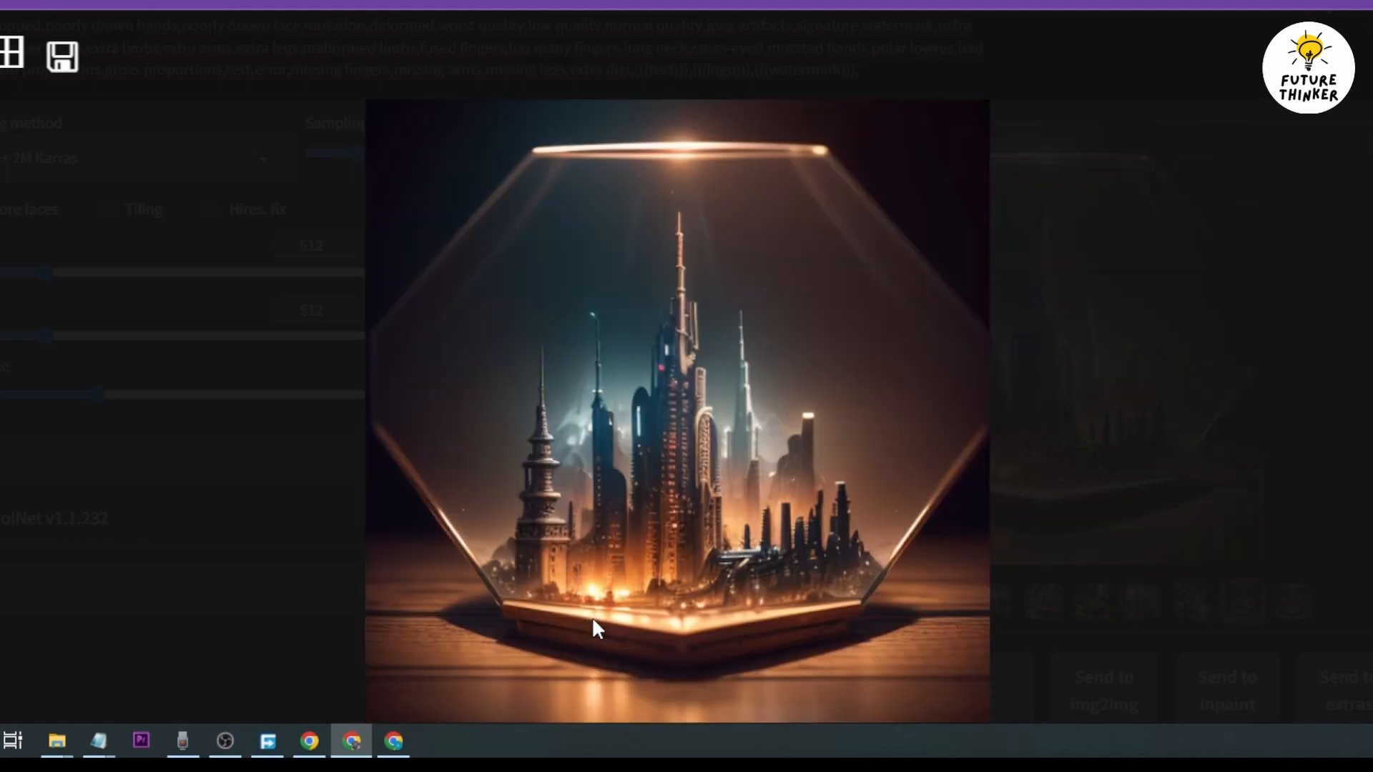
key(Right)
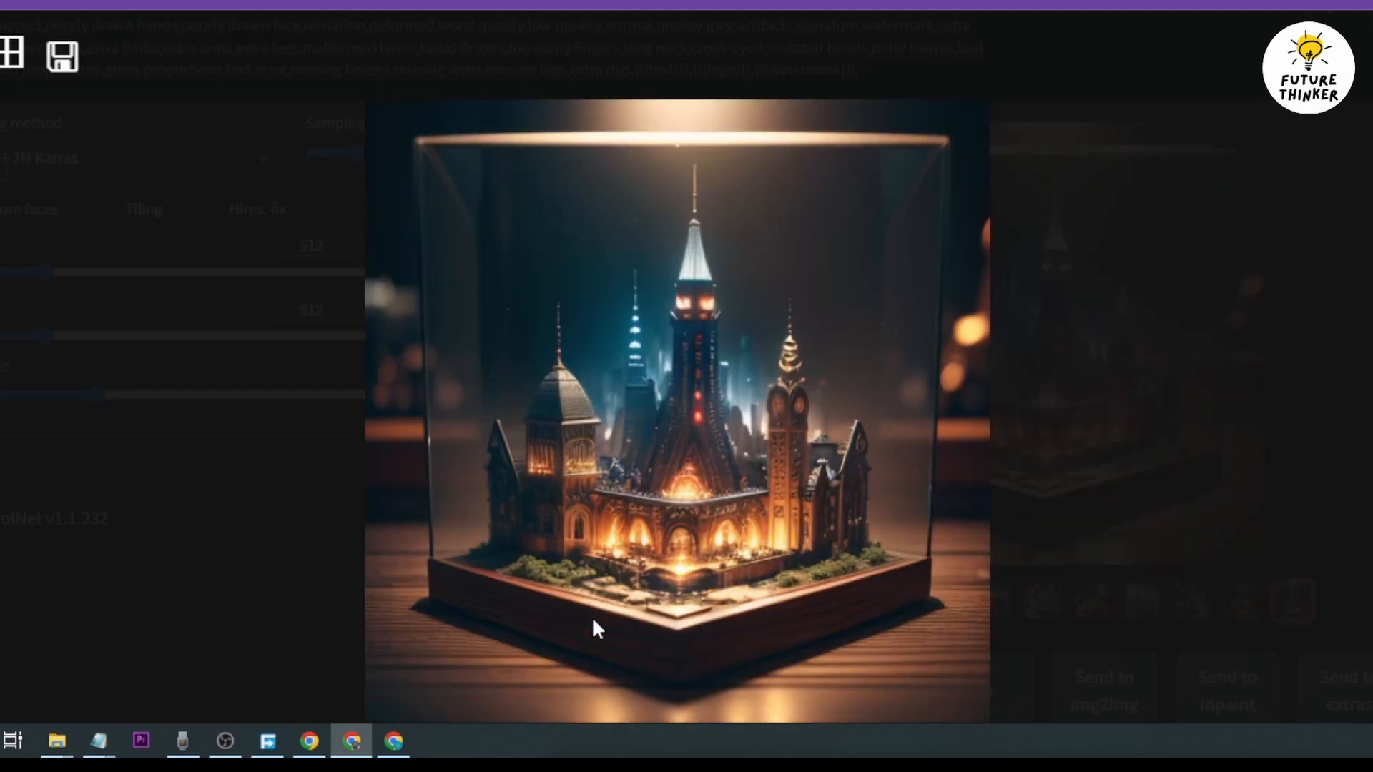
- Go back to the city image in the hexagonal glass case, and open it in a separate browser tab
key(Left)
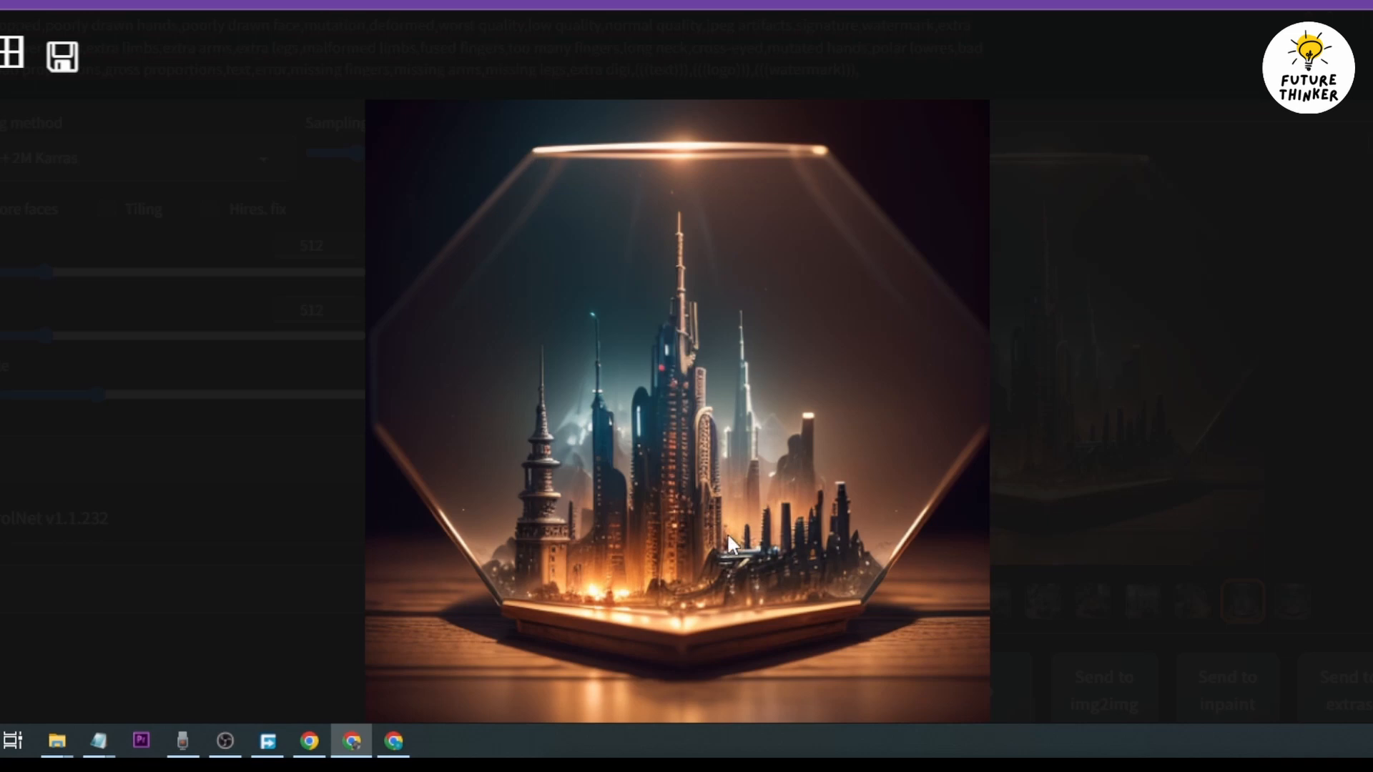
scroll(756, 578, up, 1)
right_click(638, 356)
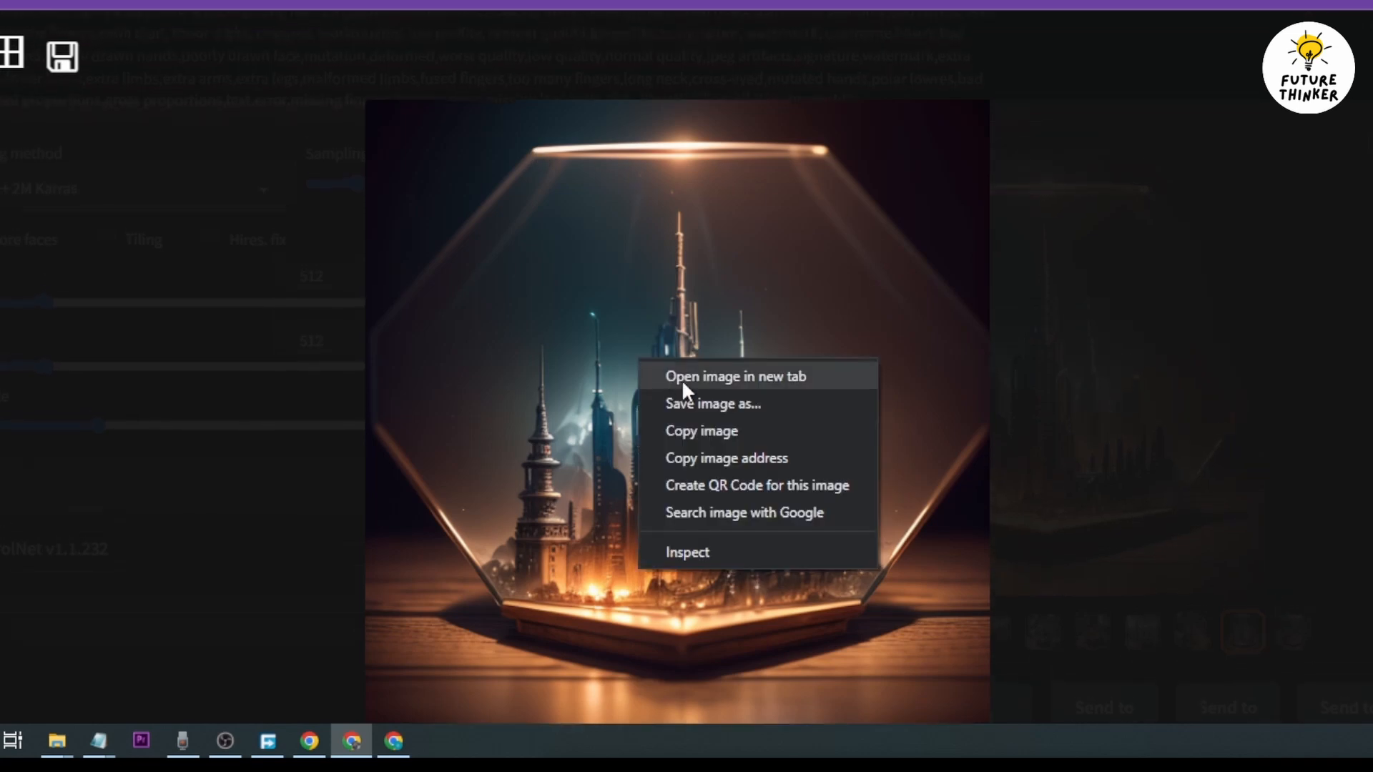
click(681, 379)
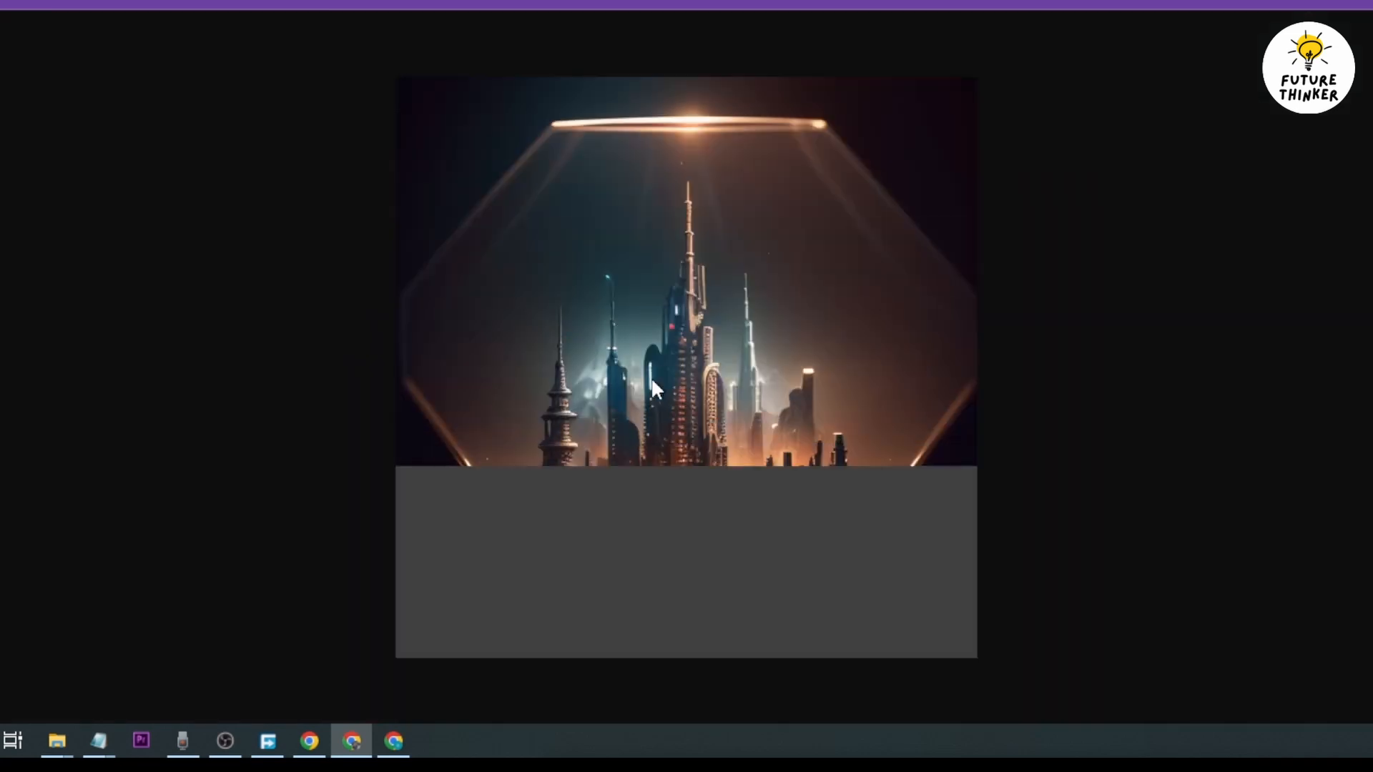